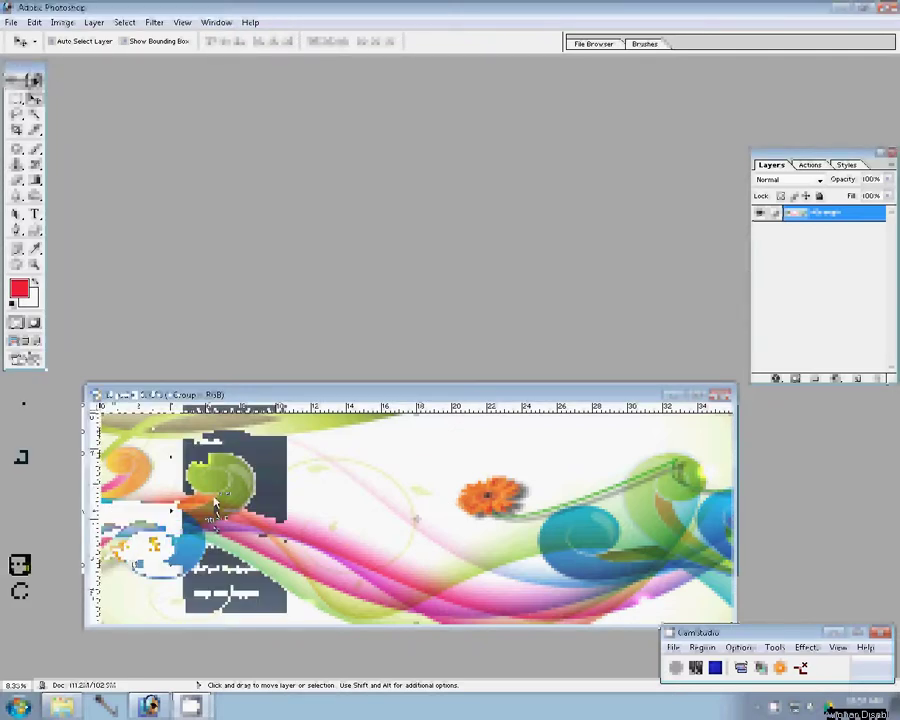
- Browse to G:\A 1\2 camera\New folder\DCIM\106ND750 and open CHA_3447 through CHA_3454 in Photoshop
key("super+e")
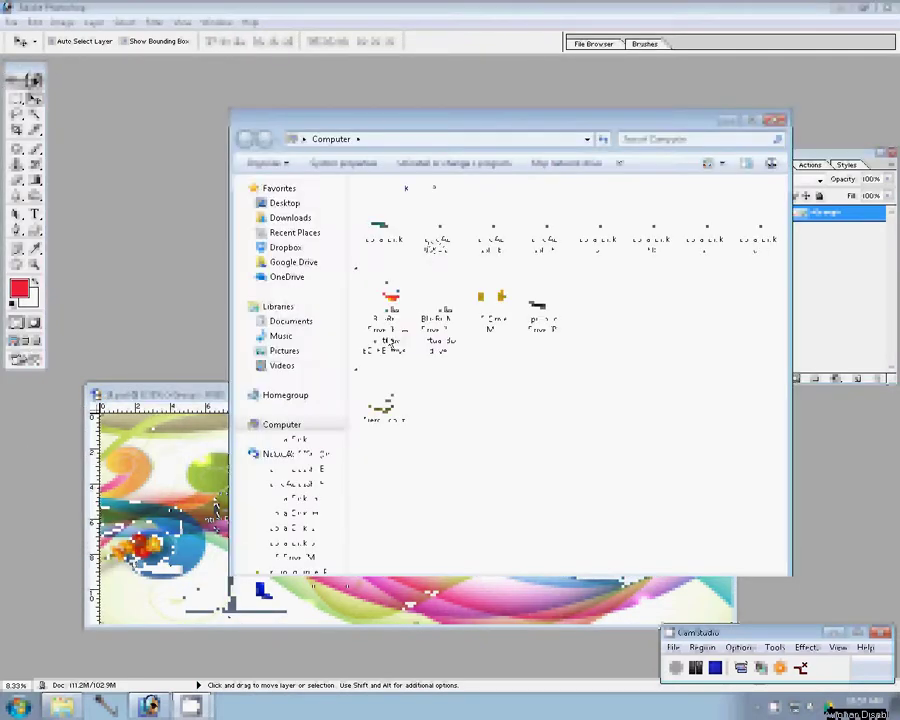
double_click(383, 408)
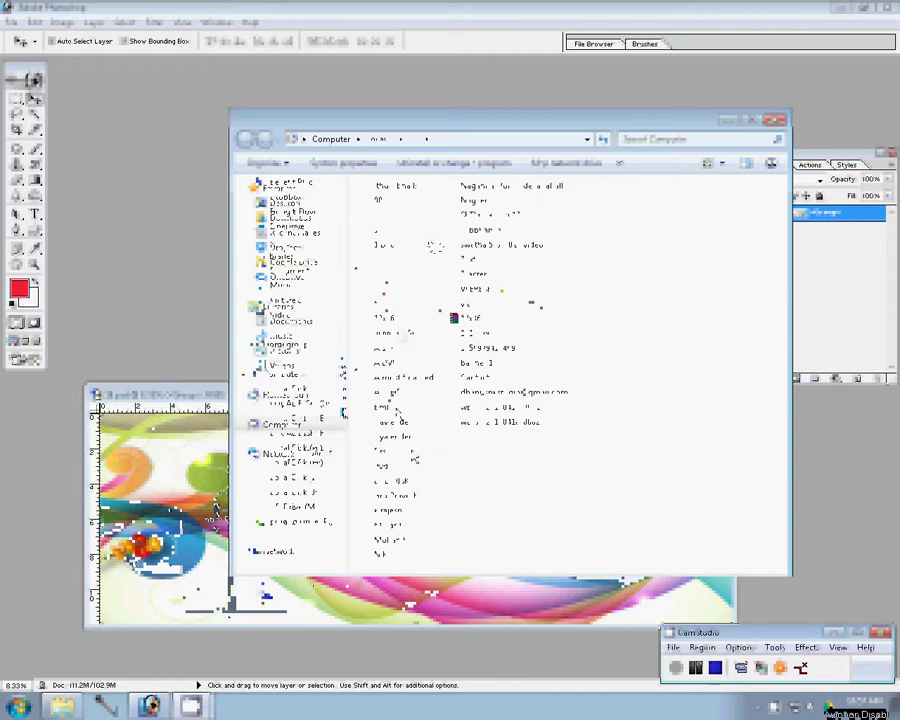
double_click(381, 345)
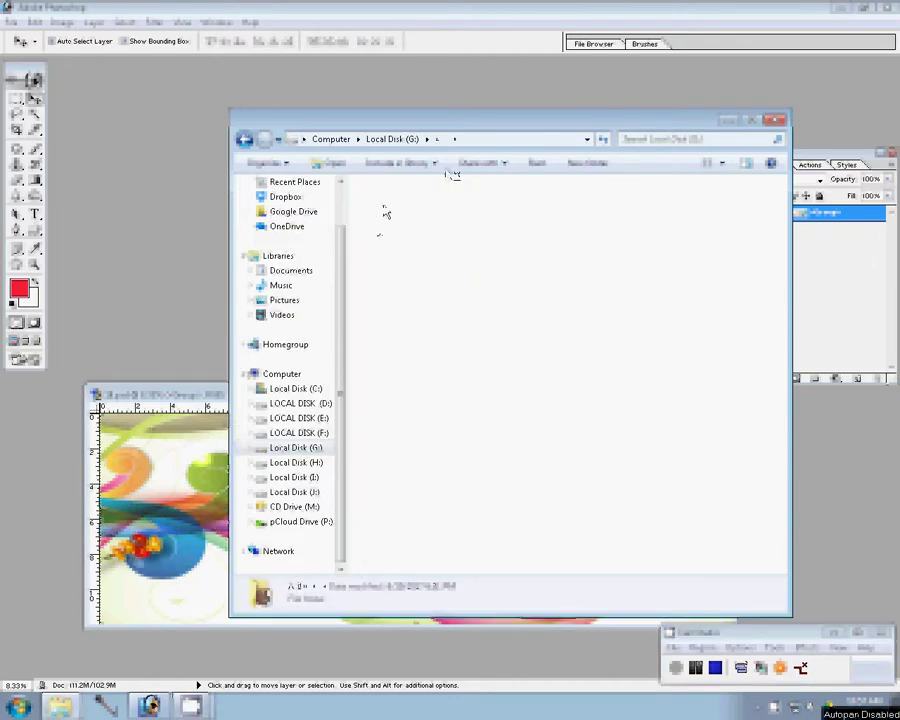
double_click(390, 215)
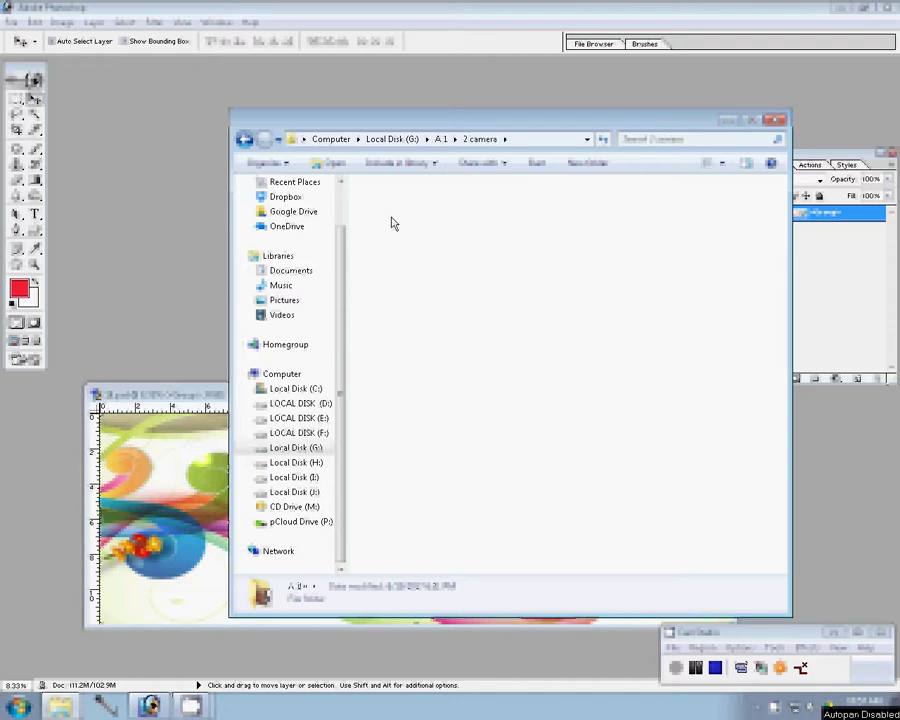
double_click(395, 220)
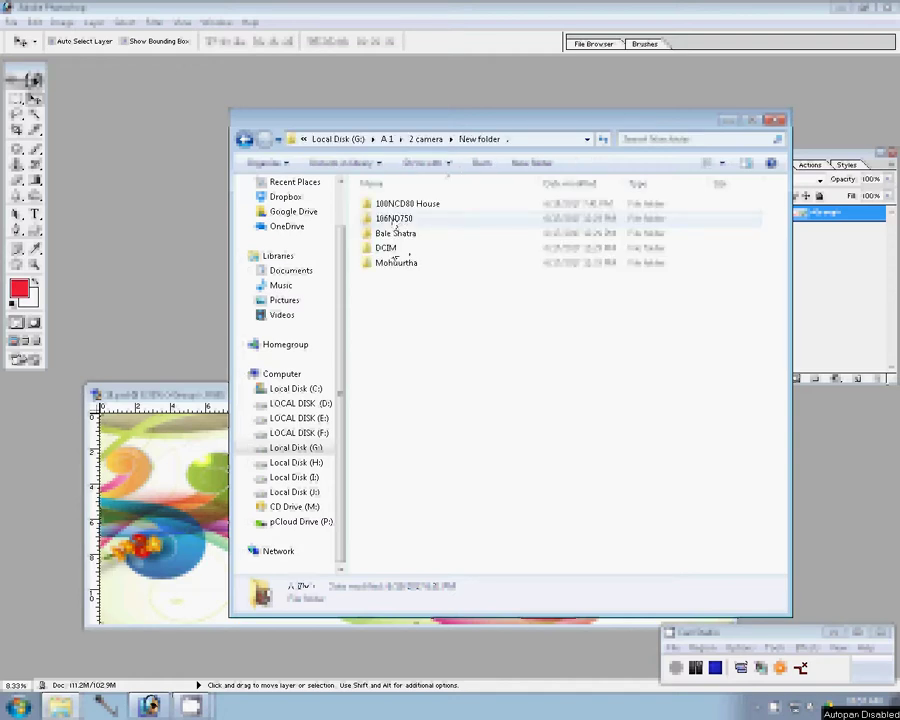
double_click(394, 220)
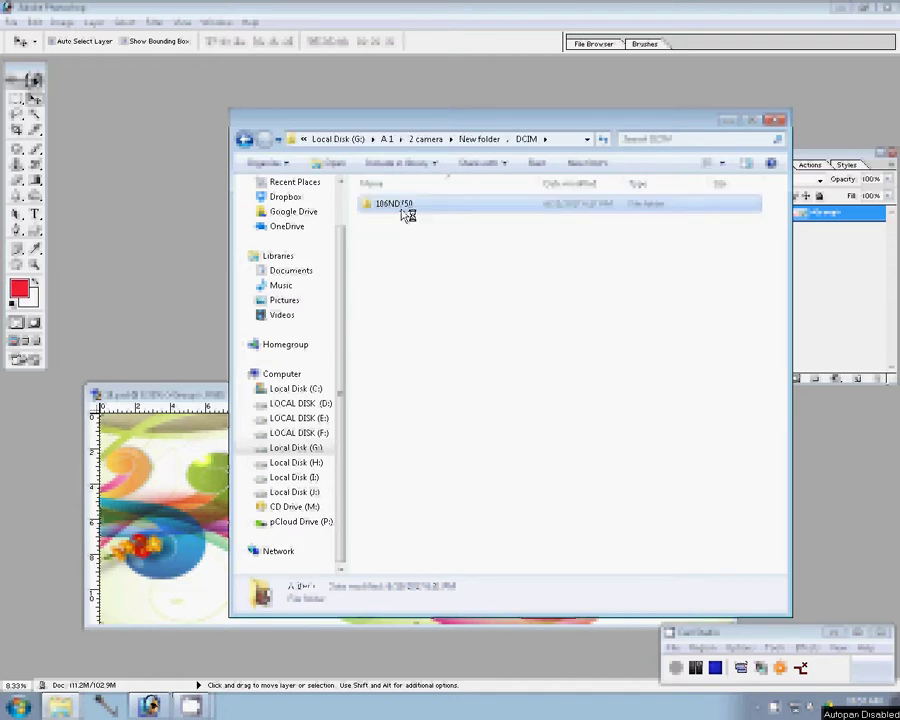
double_click(398, 207)
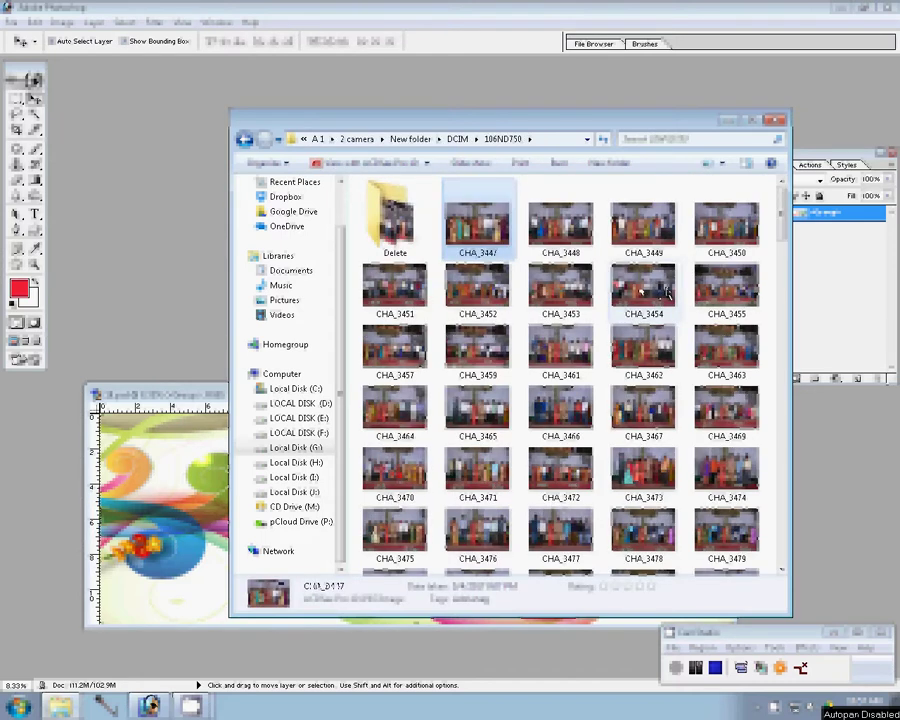
left_click(665, 290, "shift")
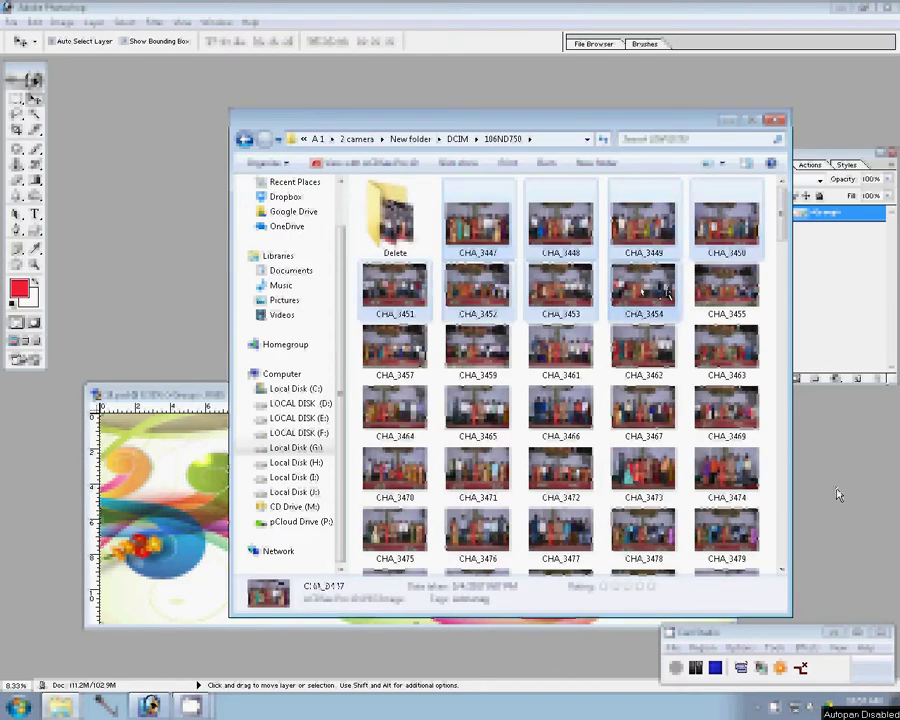
key("Return")
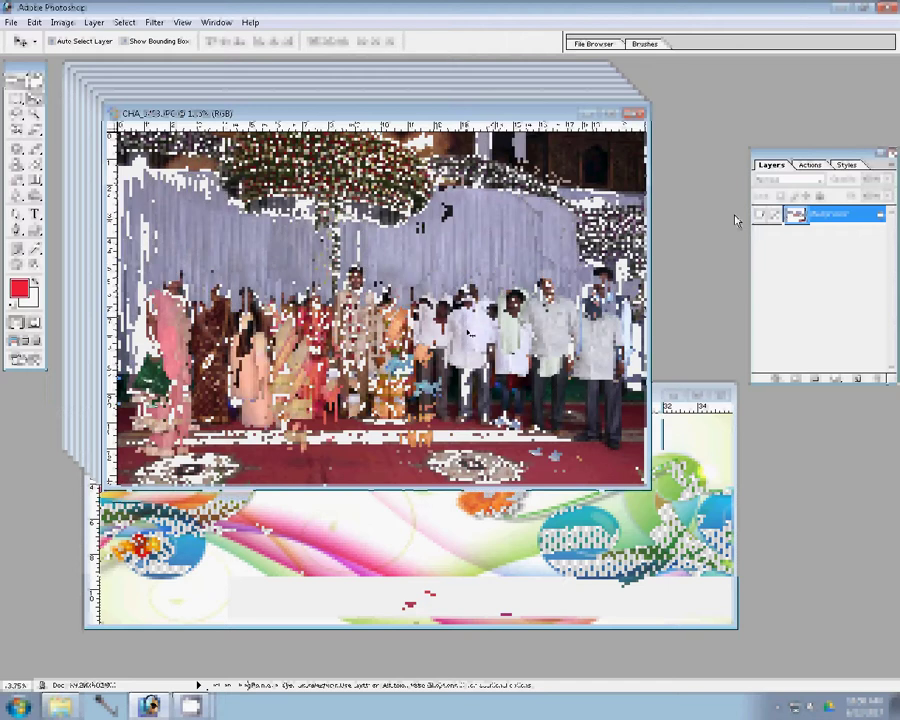
- Show the Actions list and scroll to the Correction, Sharpen, Contrast and Brightness actions
left_click(812, 165)
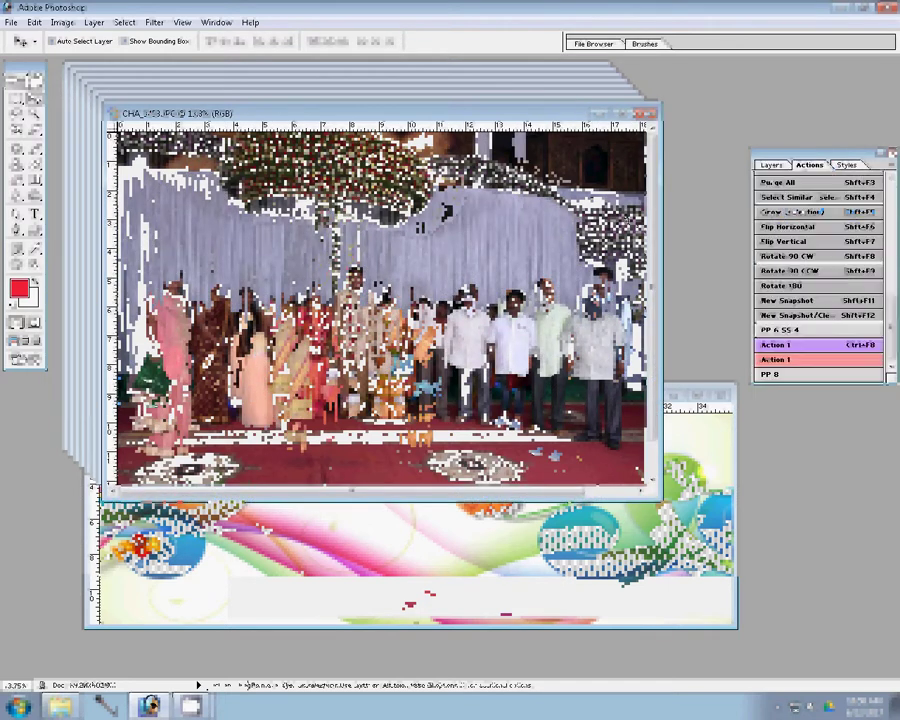
left_click_drag(894, 182, 895, 204)
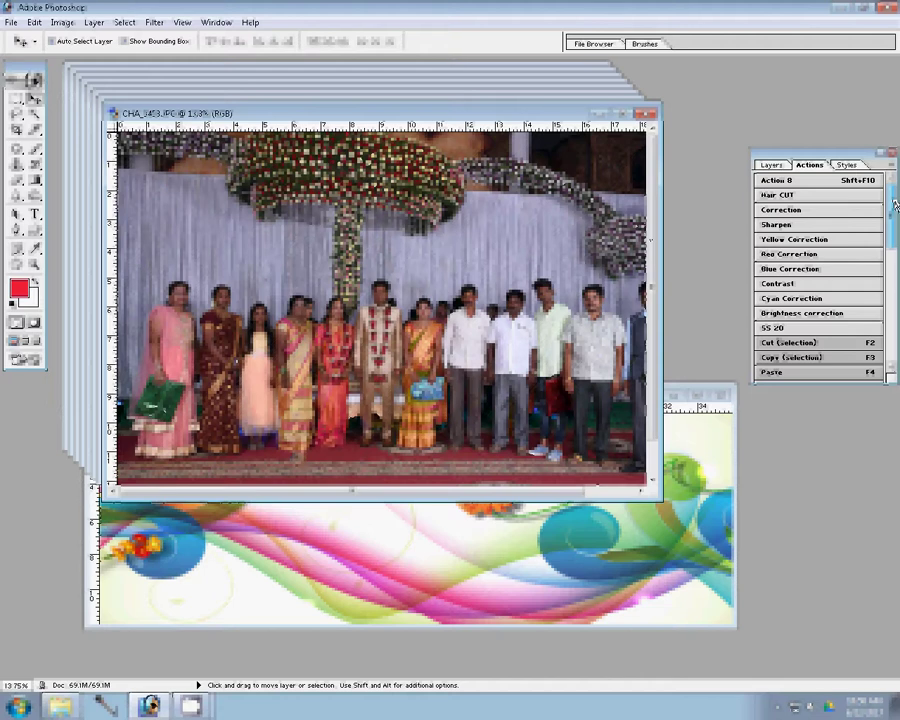
- Resize CHA_3453 to 8 inches wide with constrained proportions, nudge it top-right in the album, and close it
left_click(62, 22)
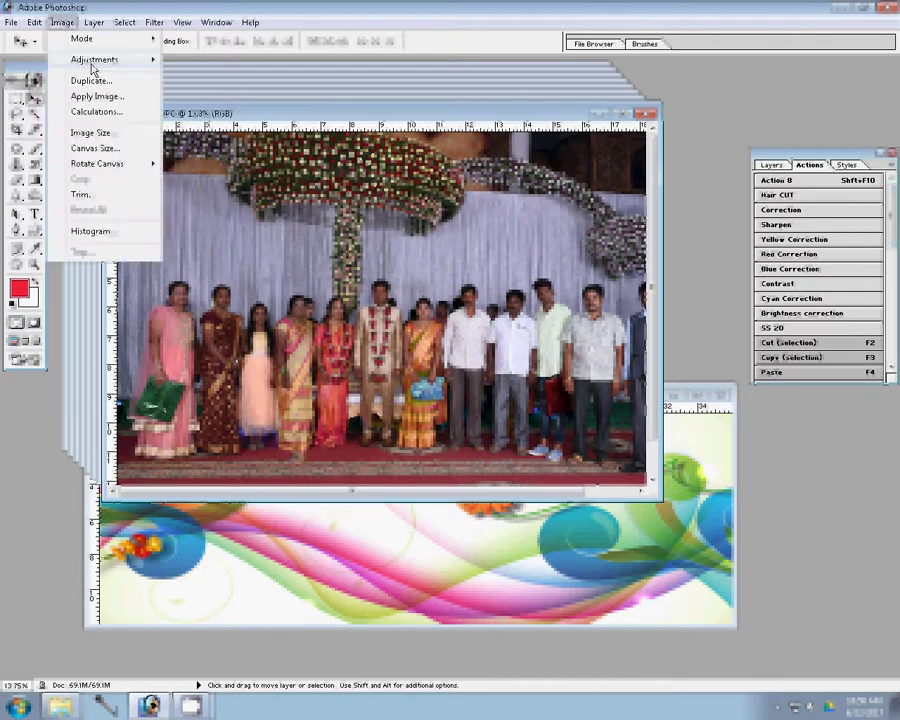
left_click(90, 132)
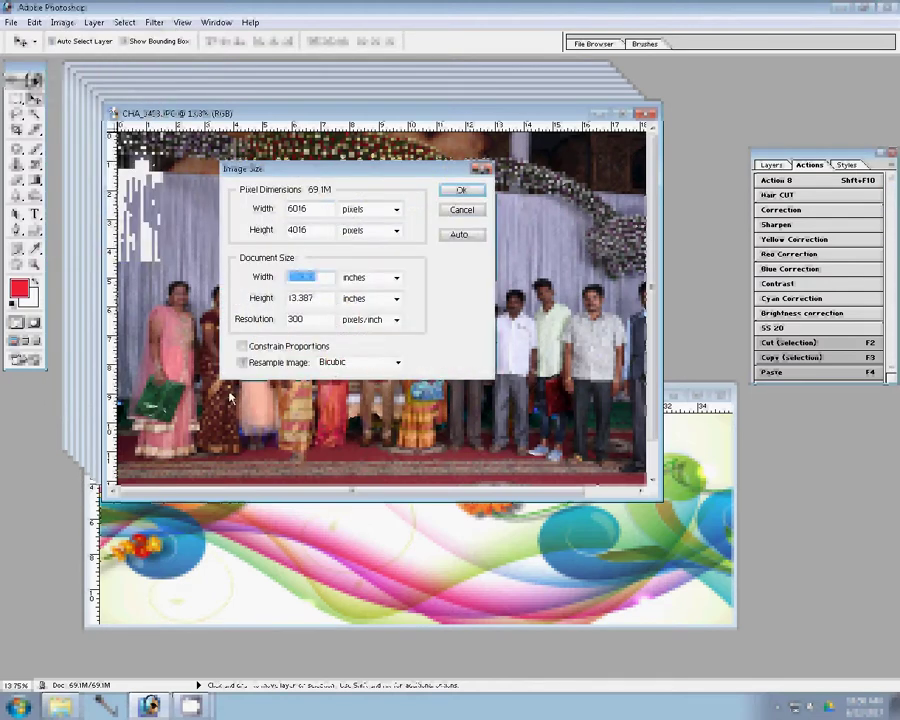
left_click(242, 346)
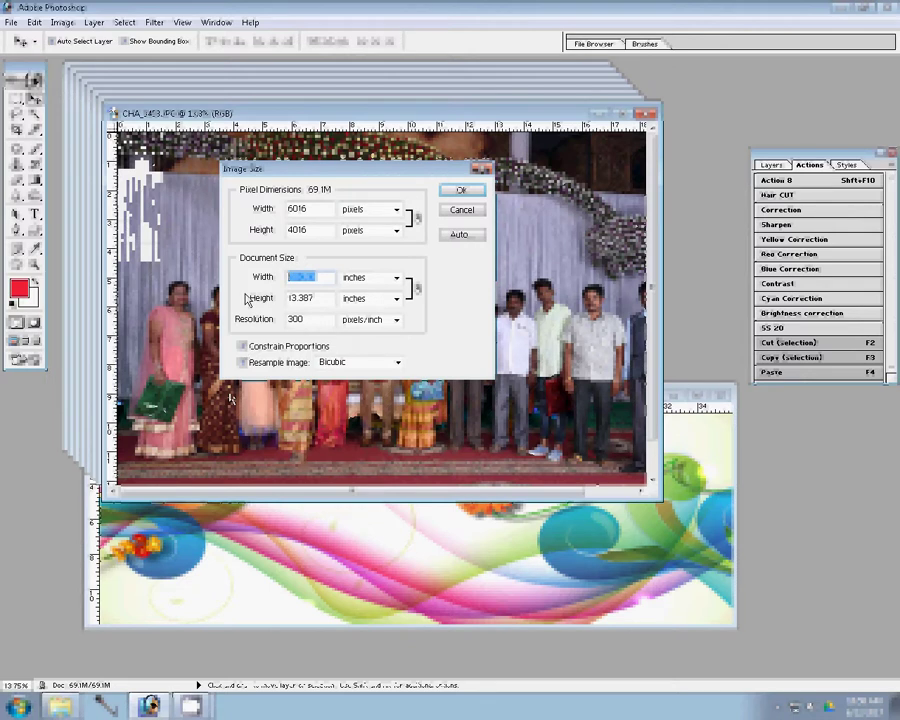
type("8")
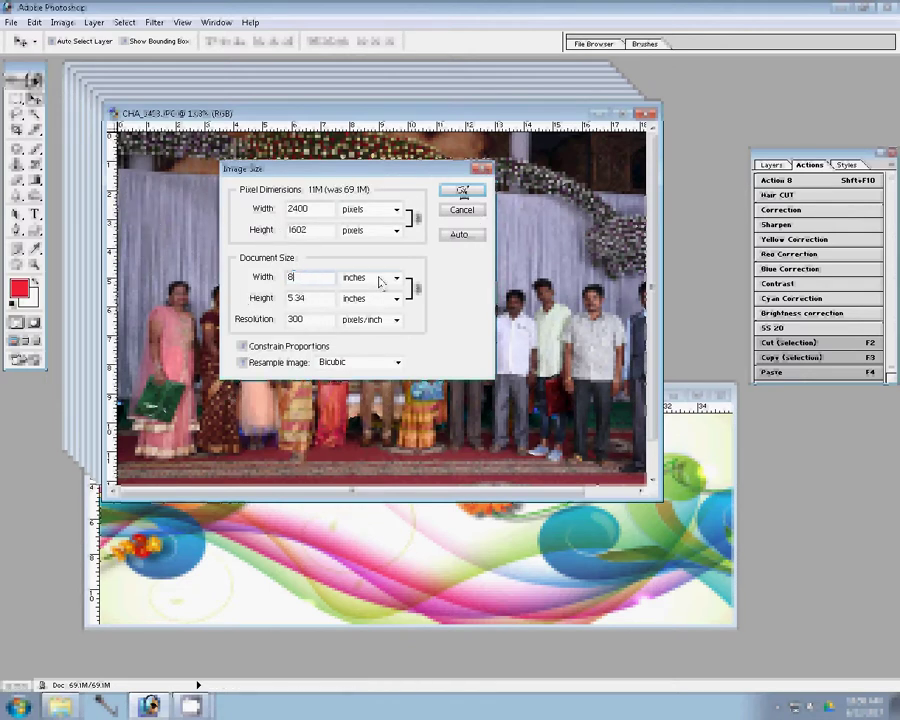
left_click(457, 191)
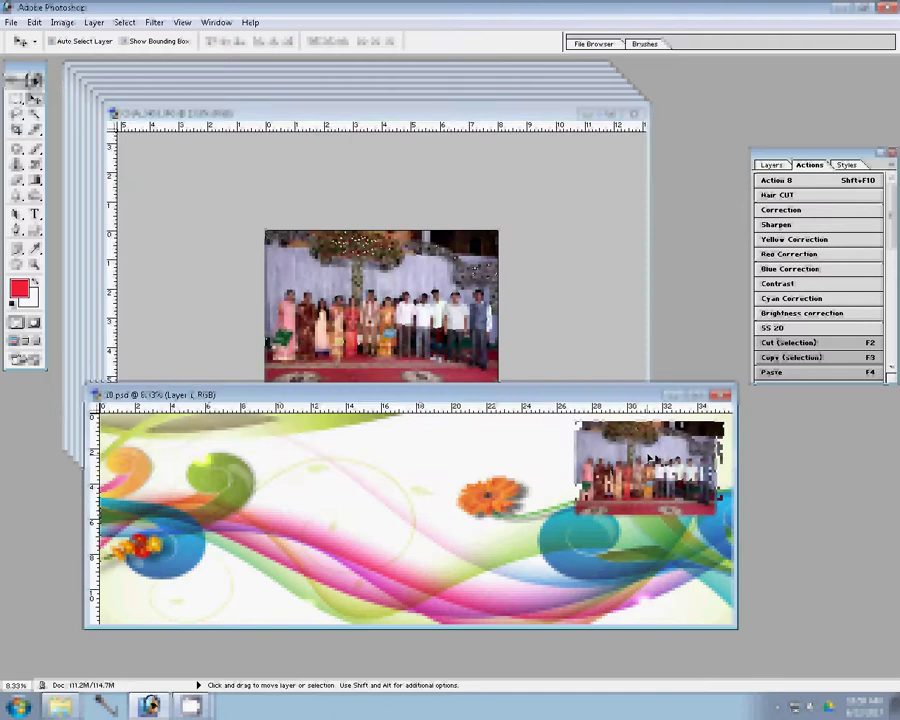
left_click_drag(648, 458, 657, 456)
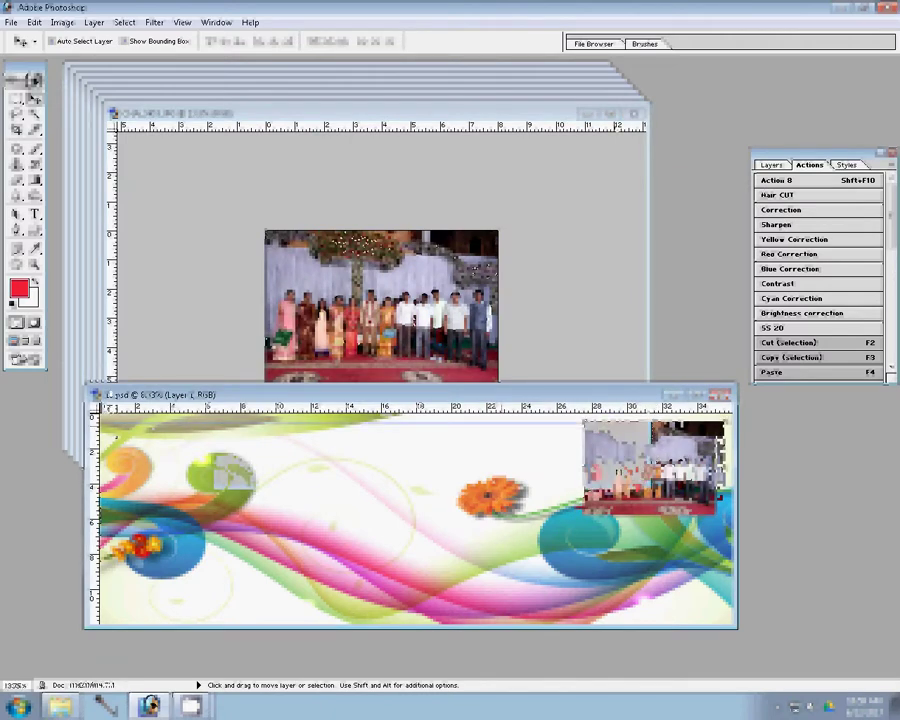
left_click(633, 114)
- Discard CHA_3453, resize the next photo to 2400 px, and place it via Hair CUT beside the first
key("n")
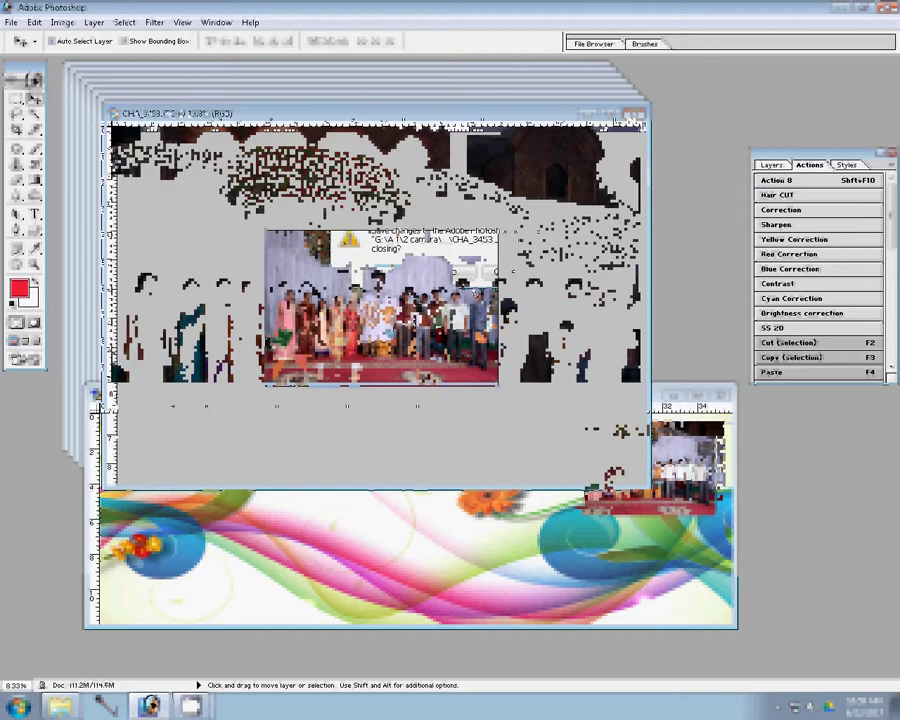
key("ctrl+alt+i")
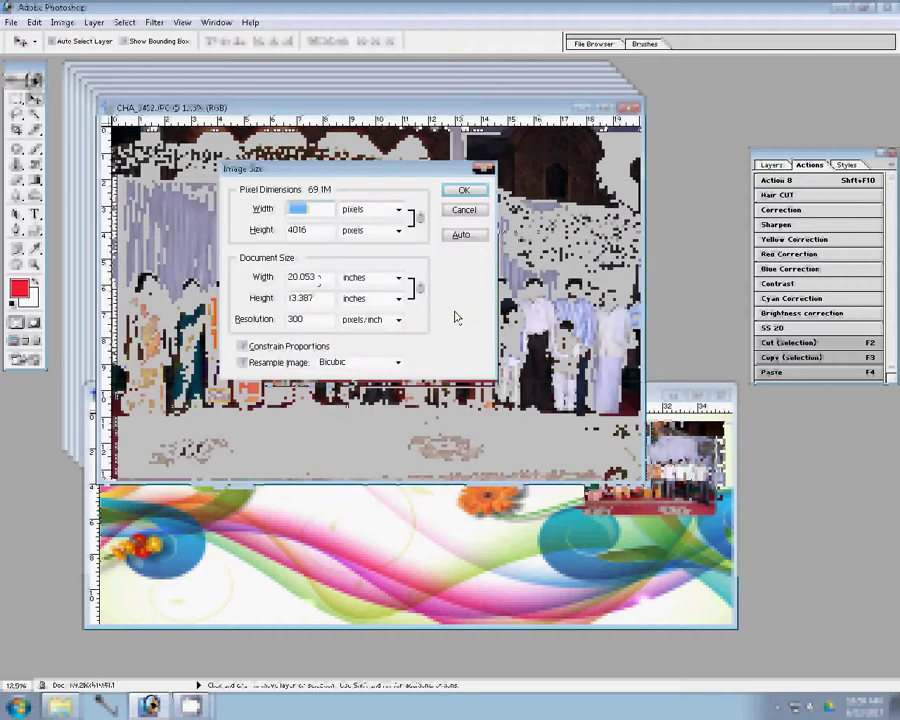
type("2400")
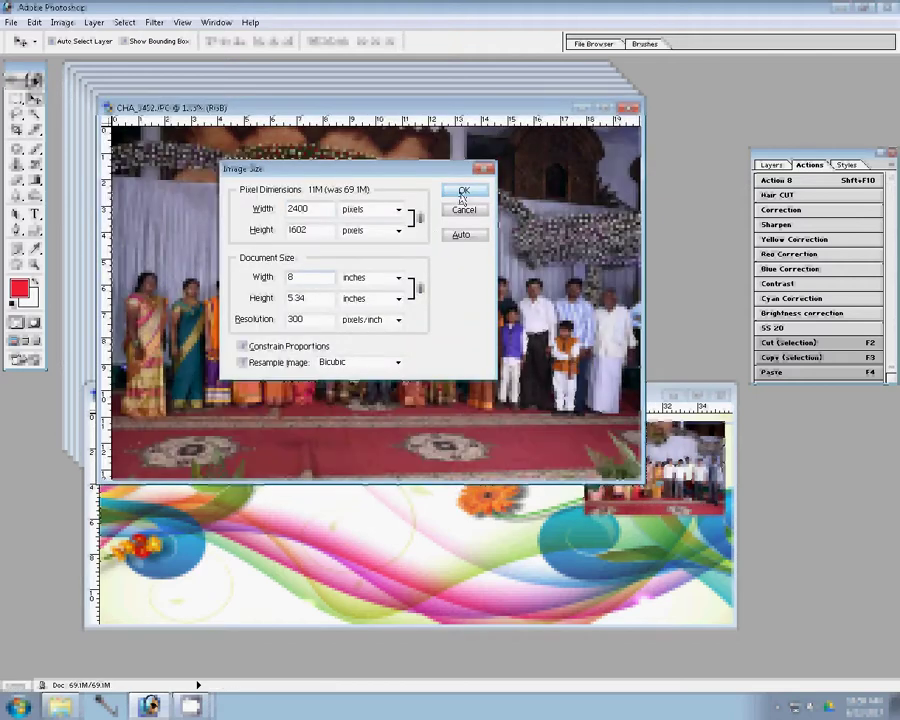
left_click(462, 190)
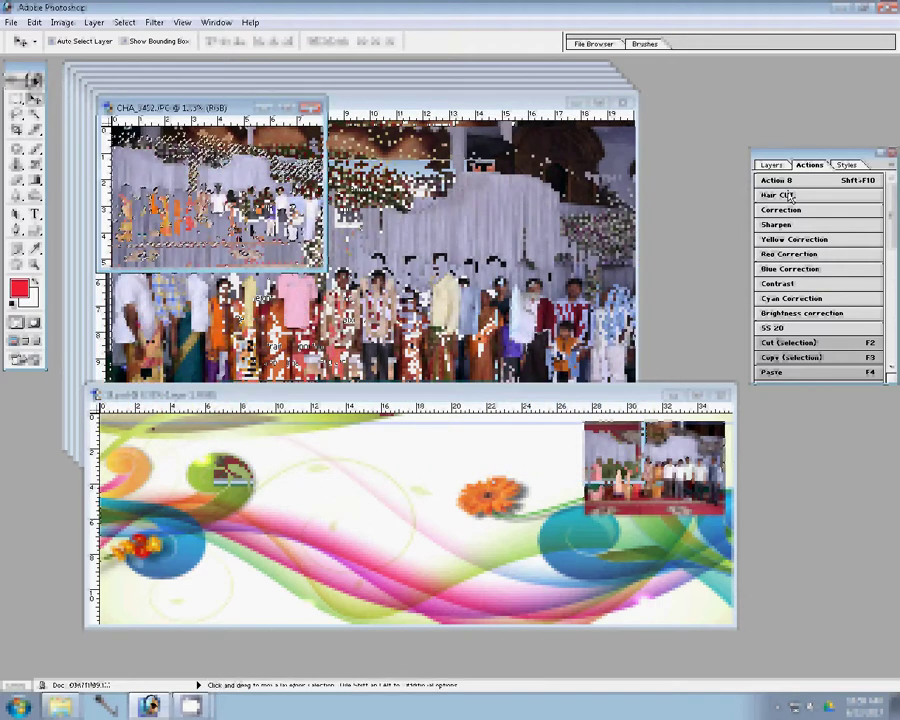
left_click(790, 195)
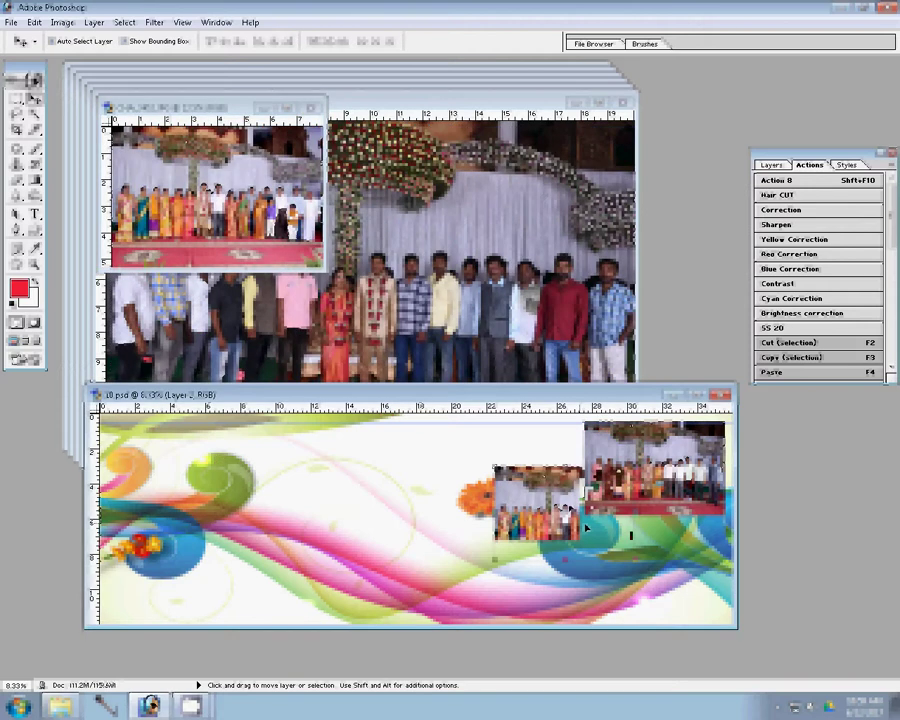
left_click_drag(535, 503, 630, 530)
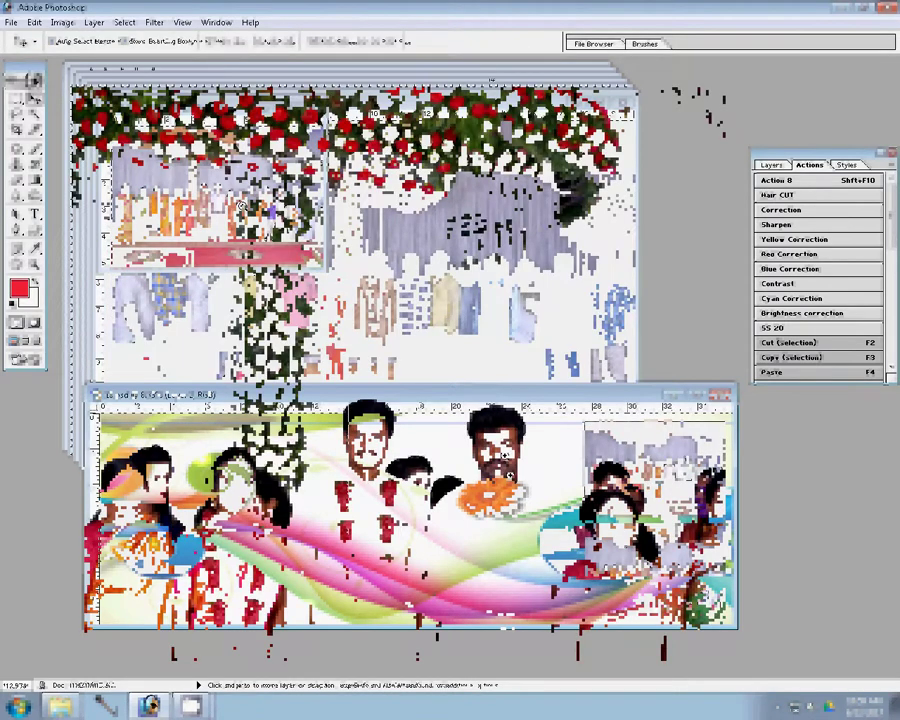
- Check the second photo at 200% zoom, then close its source without saving
key("z")
left_click(240, 205)
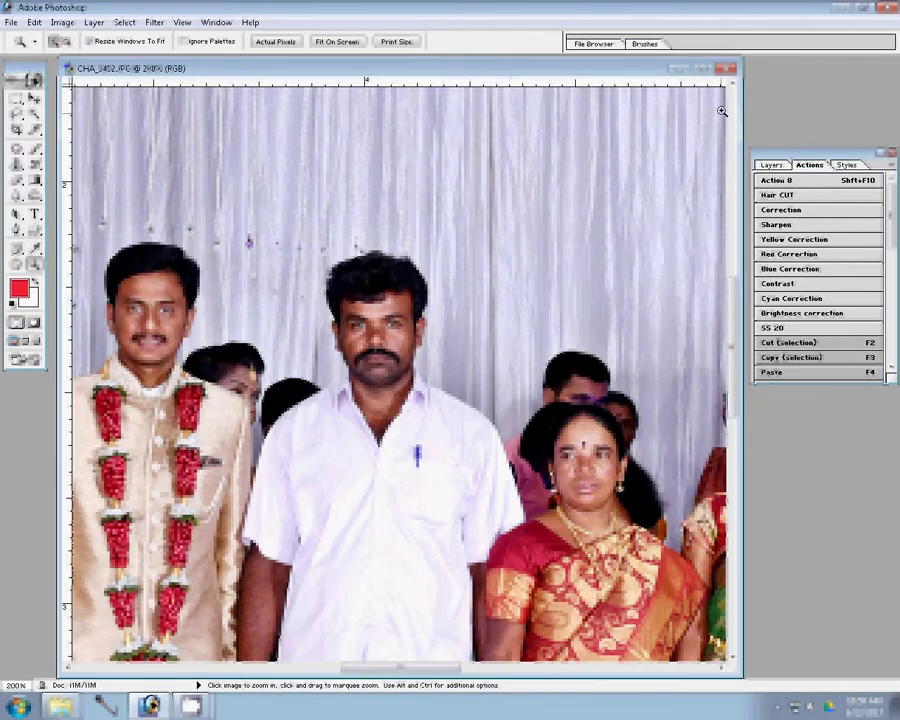
key("ctrl+w")
key("n")
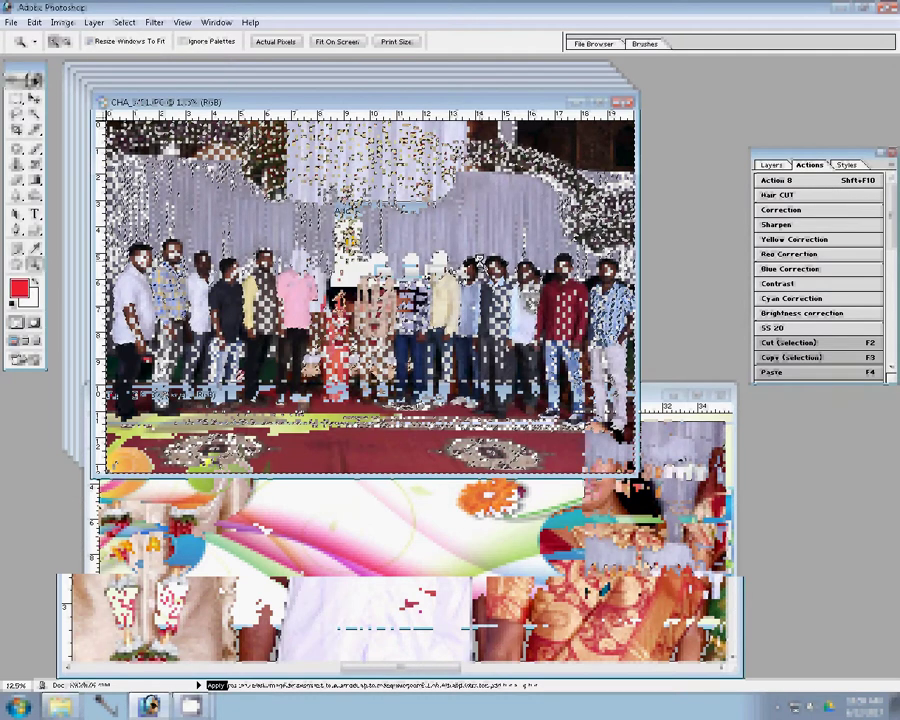
- Resize CHA_3401 to 2400 px wide and position it in the album's right-hand grid
key("ctrl+alt+i")
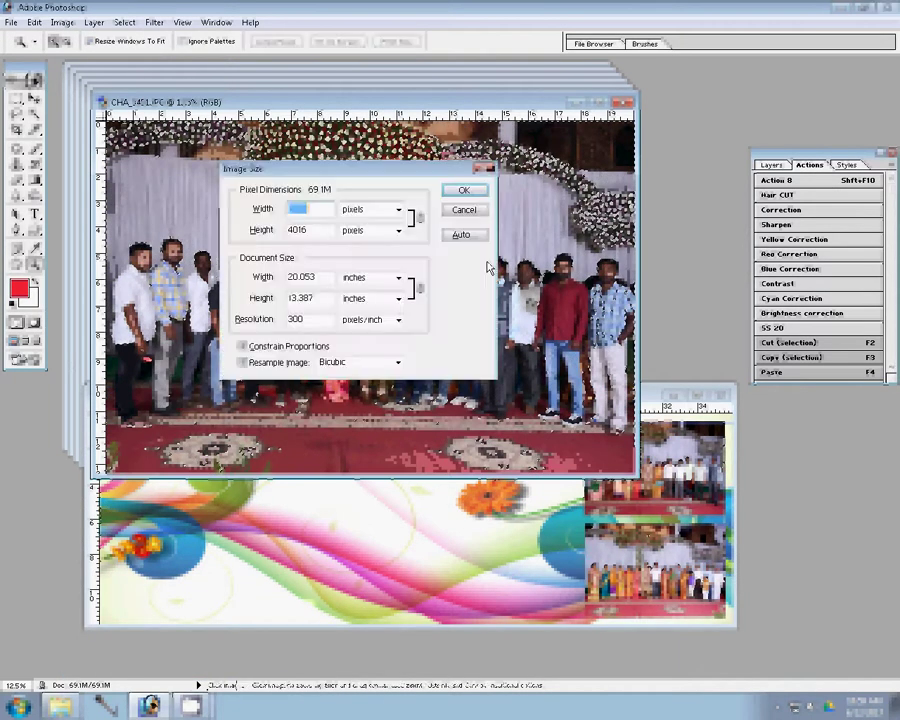
type("2400")
left_click(463, 189)
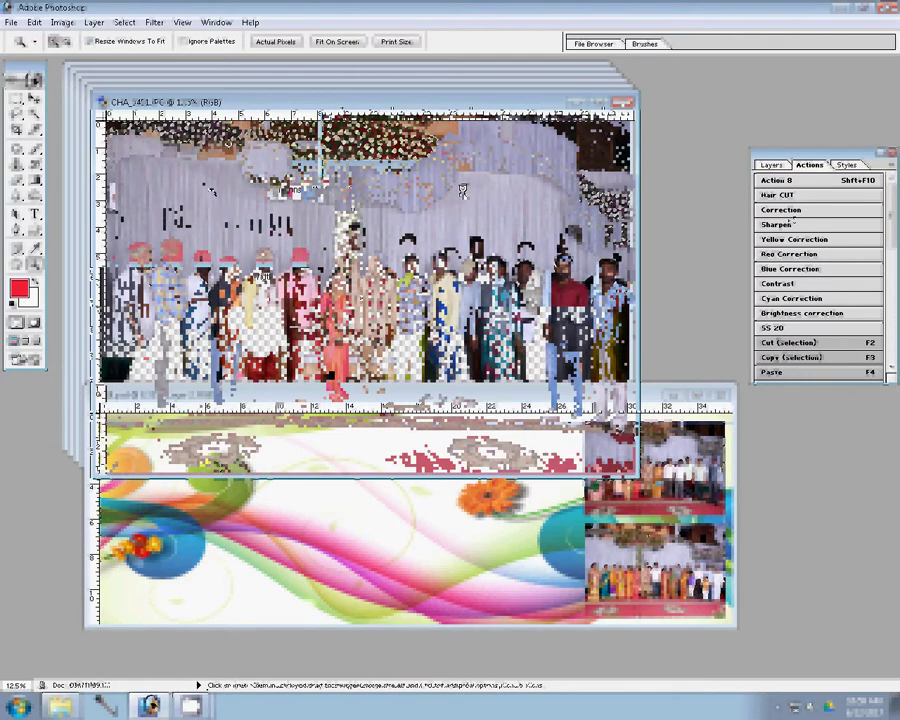
right_click(214, 191)
left_click(242, 200)
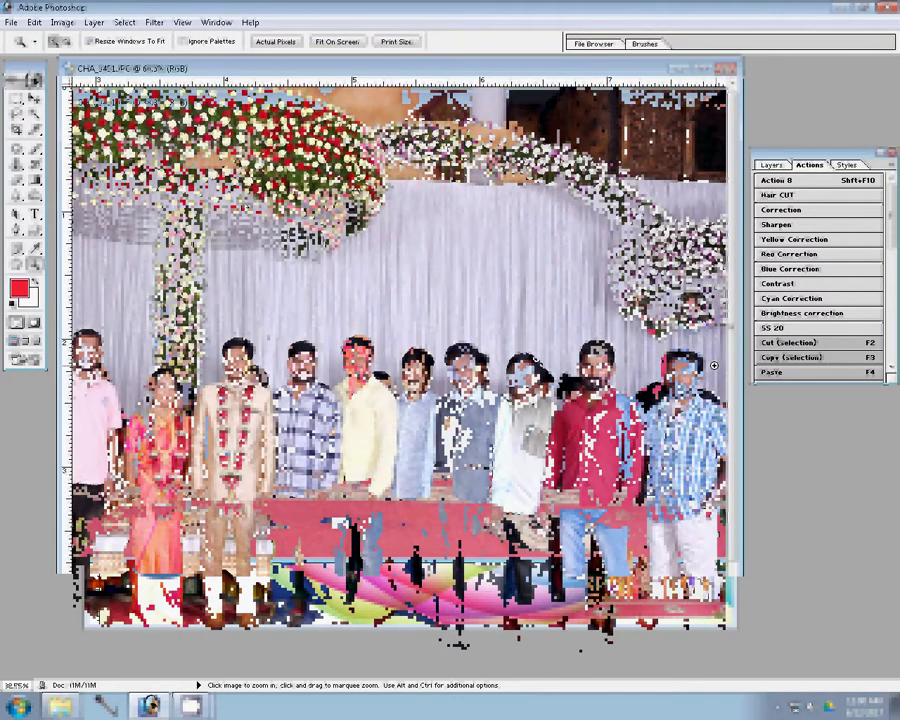
left_click(518, 341, "alt")
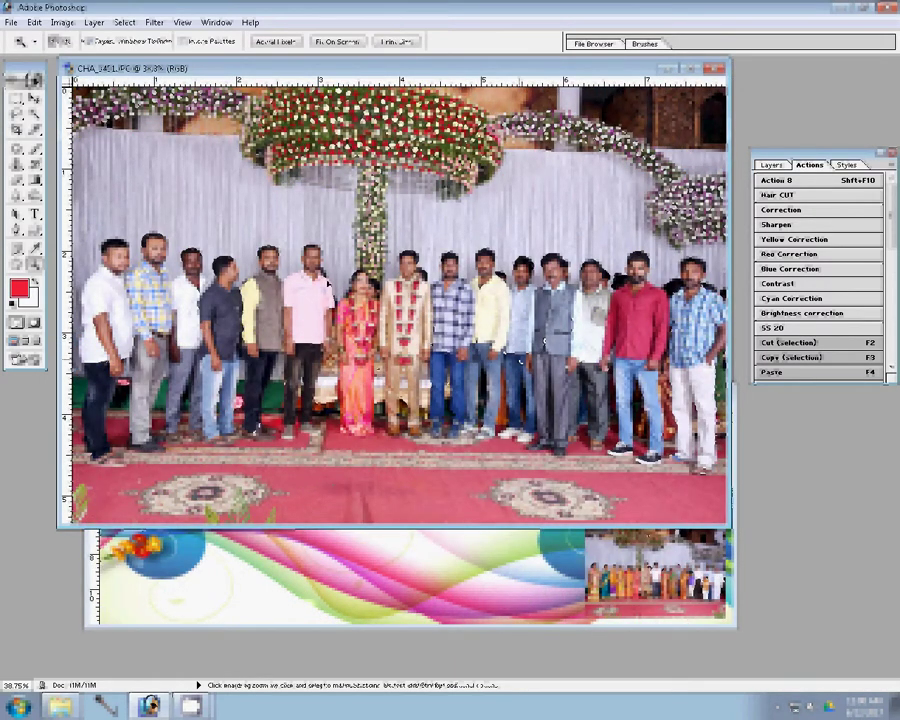
key("v")
left_click(519, 568)
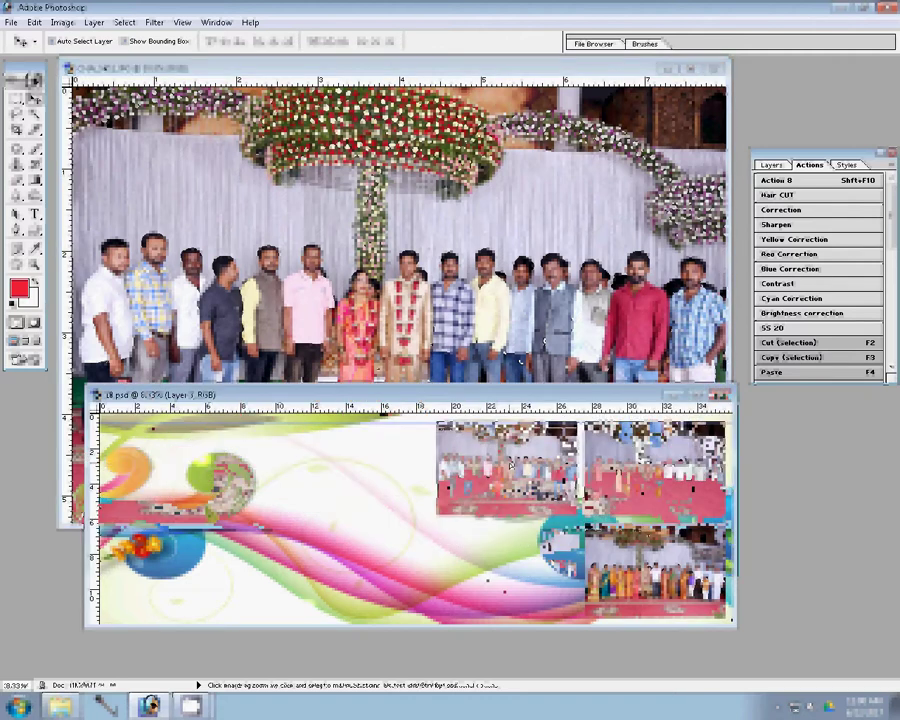
key("ctrl+Tab")
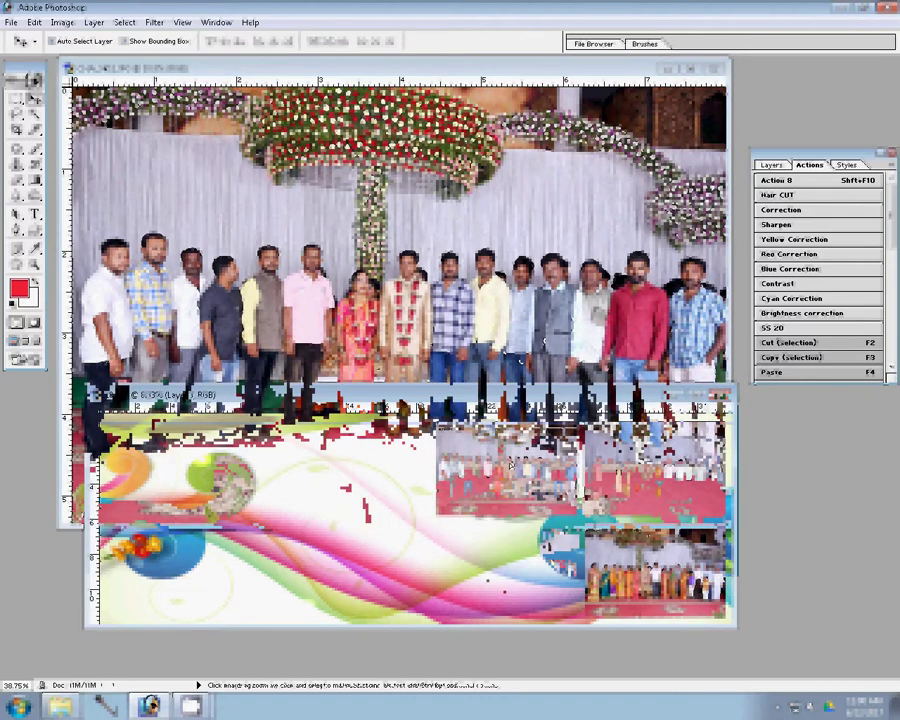
- Close CHA_3401, resize the next photo to 8 inches, and copy it into the lower-left grid slot
left_click(716, 70)
key("ctrl+alt+i")
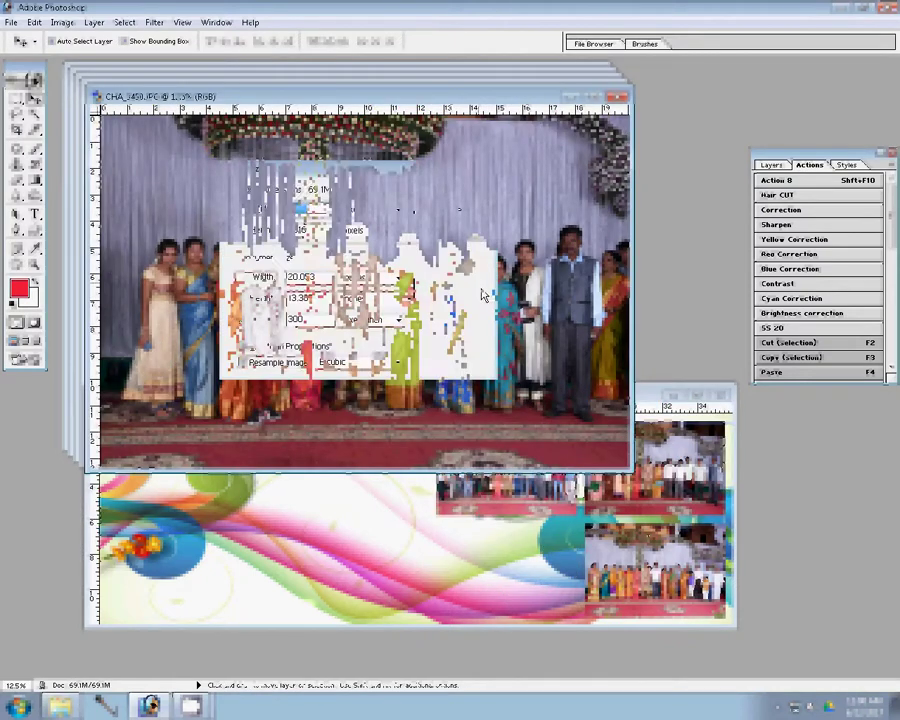
double_click(323, 277)
type("8")
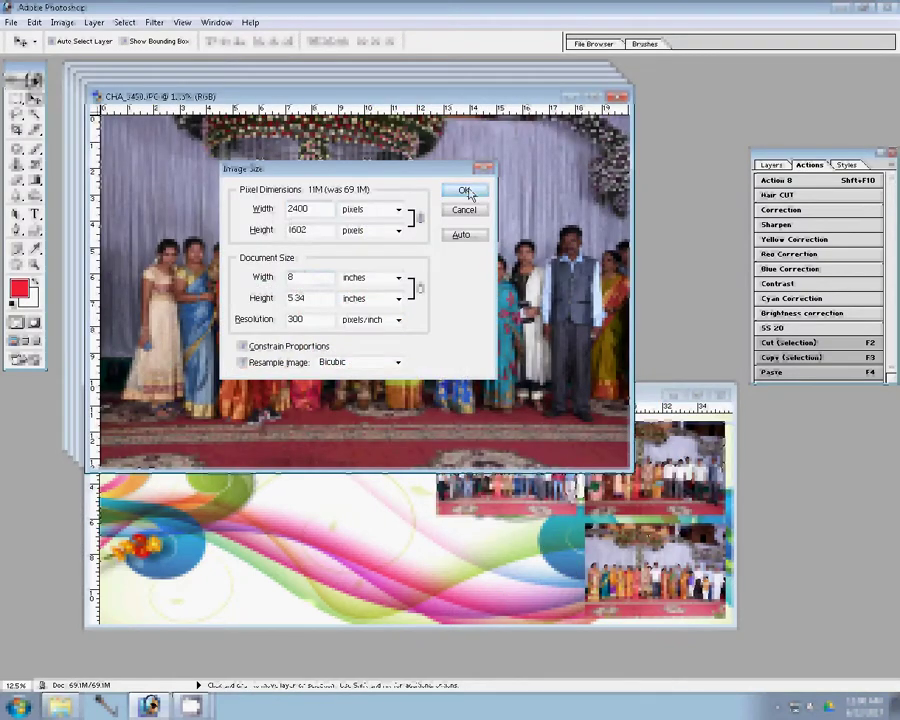
left_click(464, 191)
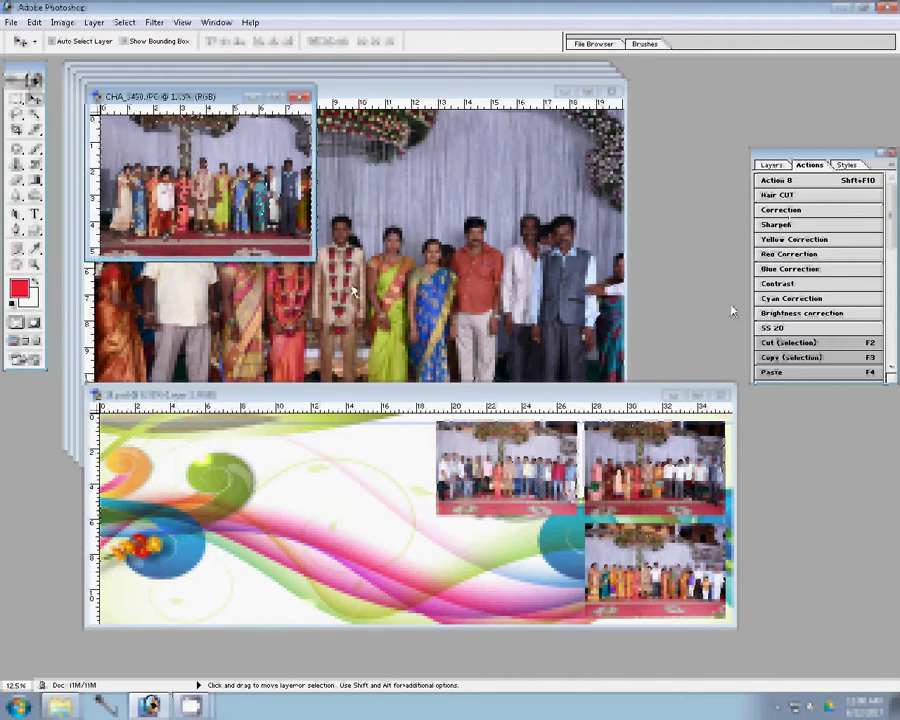
key("F4")
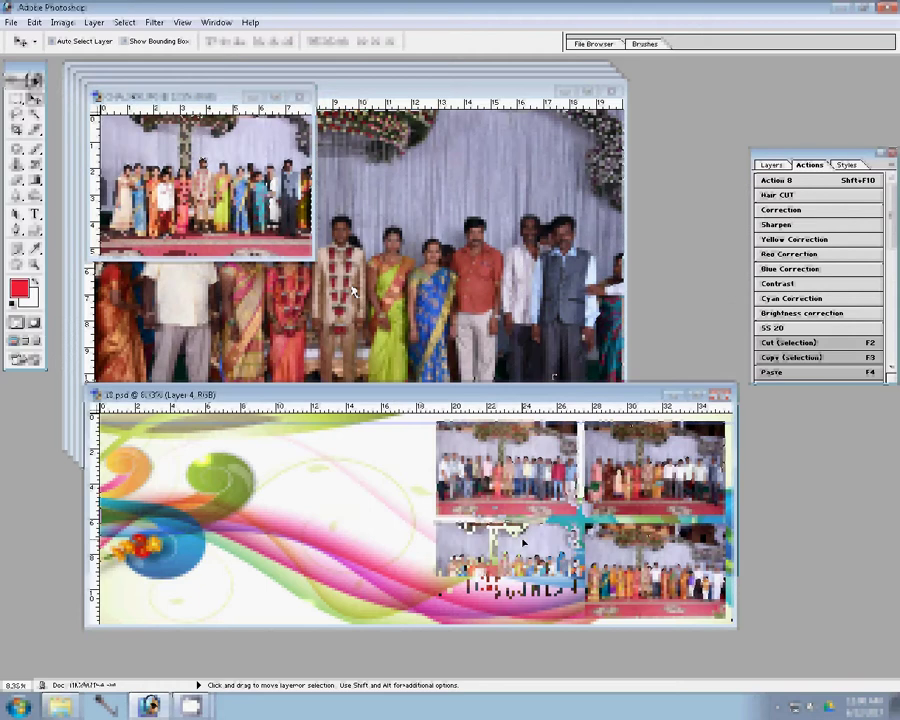
- Close the previous source without saving and resize CHA_3449 to a 10.6 width
left_click(300, 97)
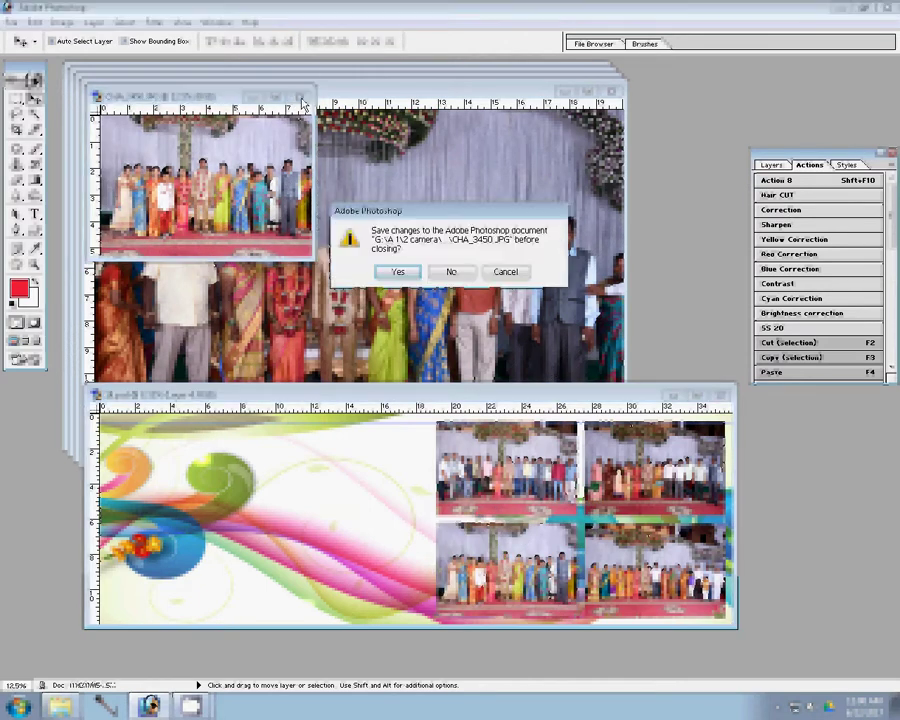
left_click(451, 271)
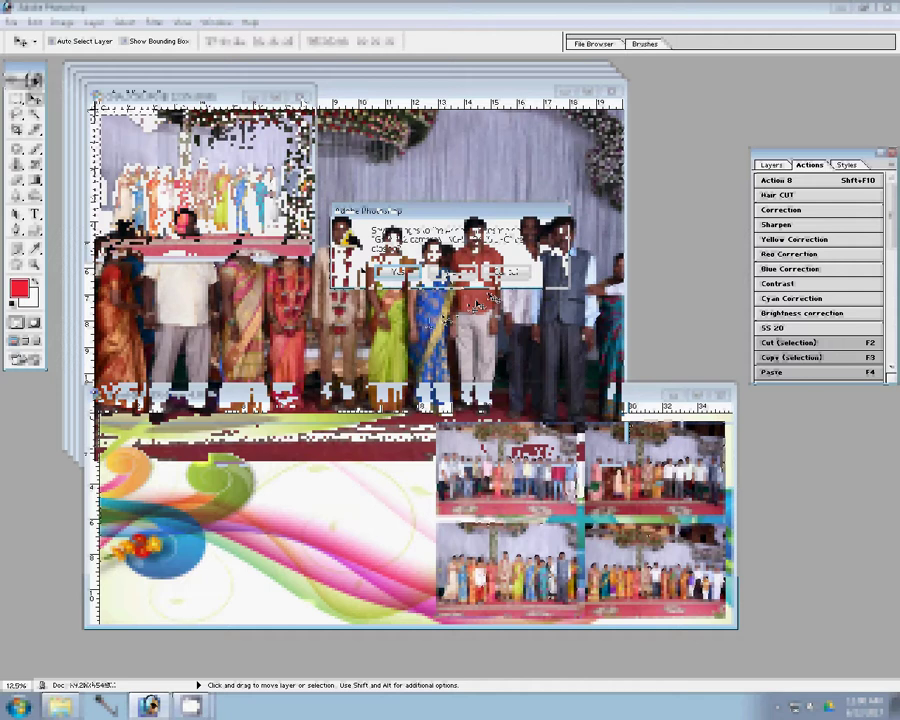
key("ctrl+alt+i")
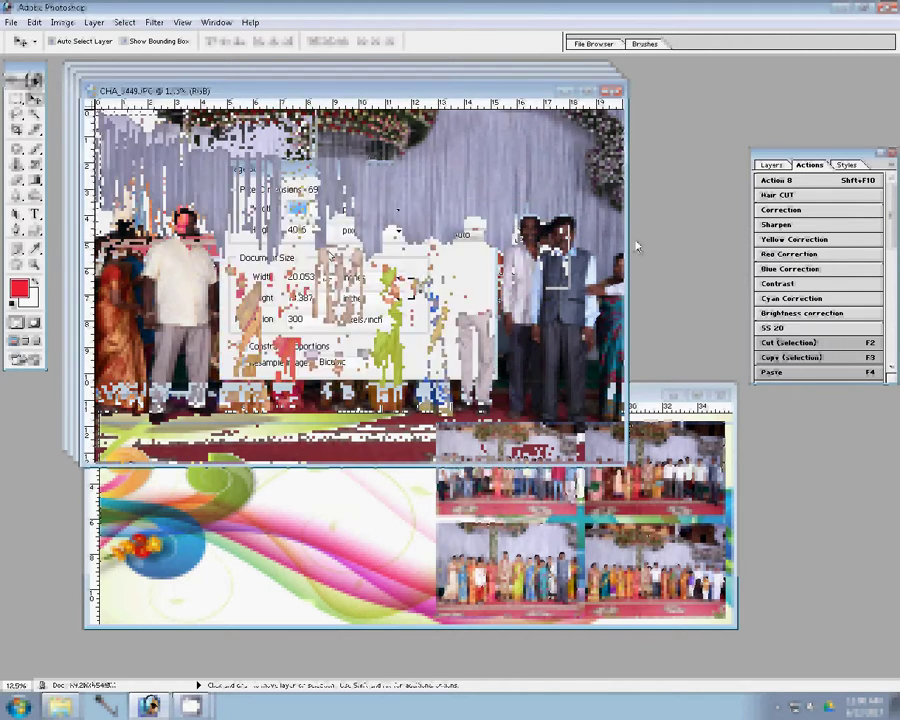
type("10.6")
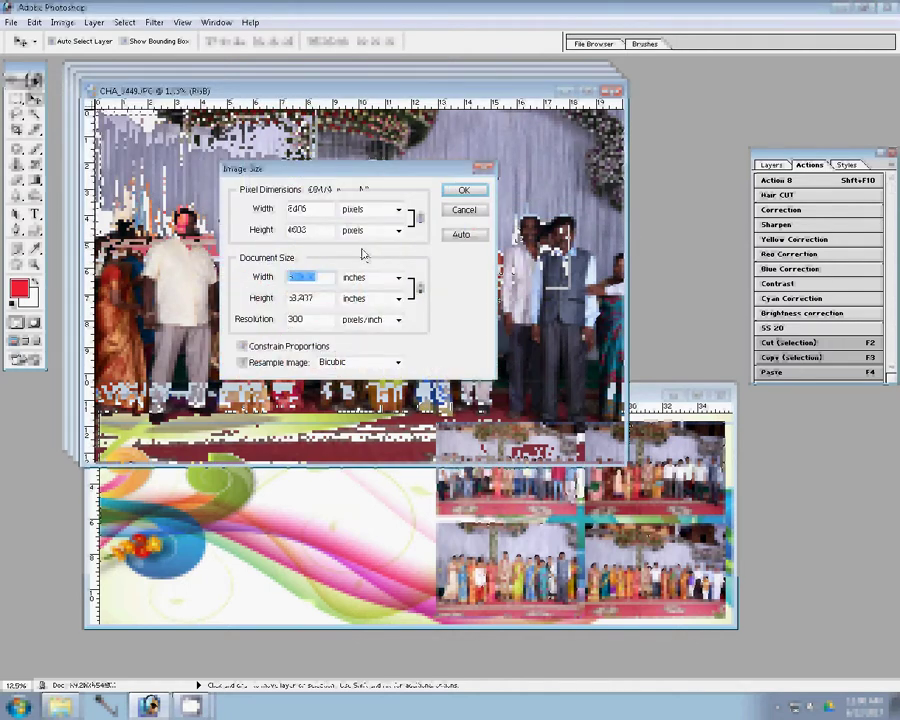
left_click(460, 191)
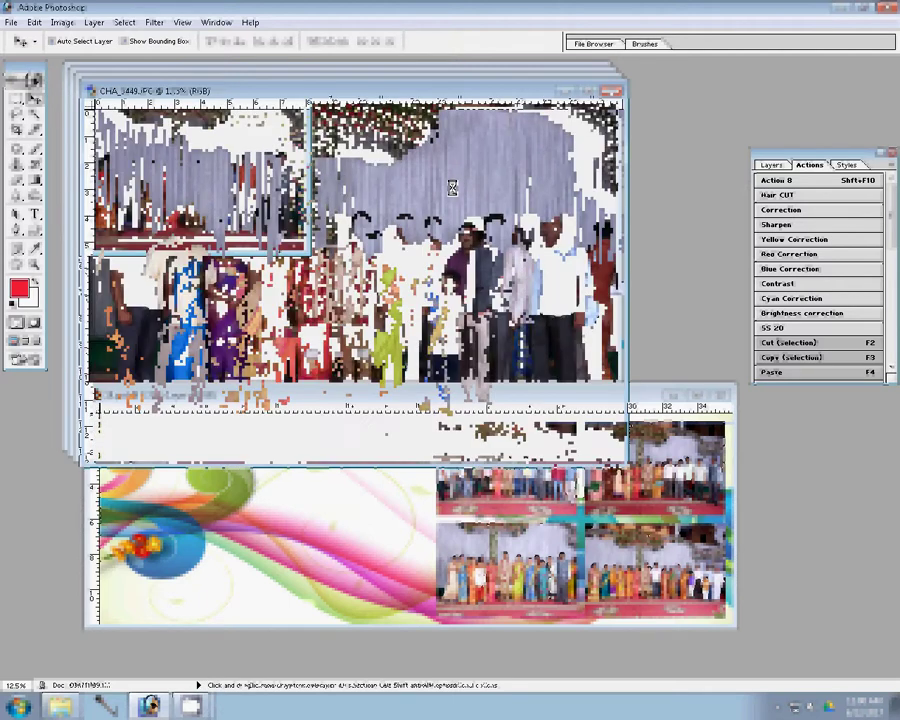
- Drag CHA_3449 into the album left of the grid and close it without saving
key("z")
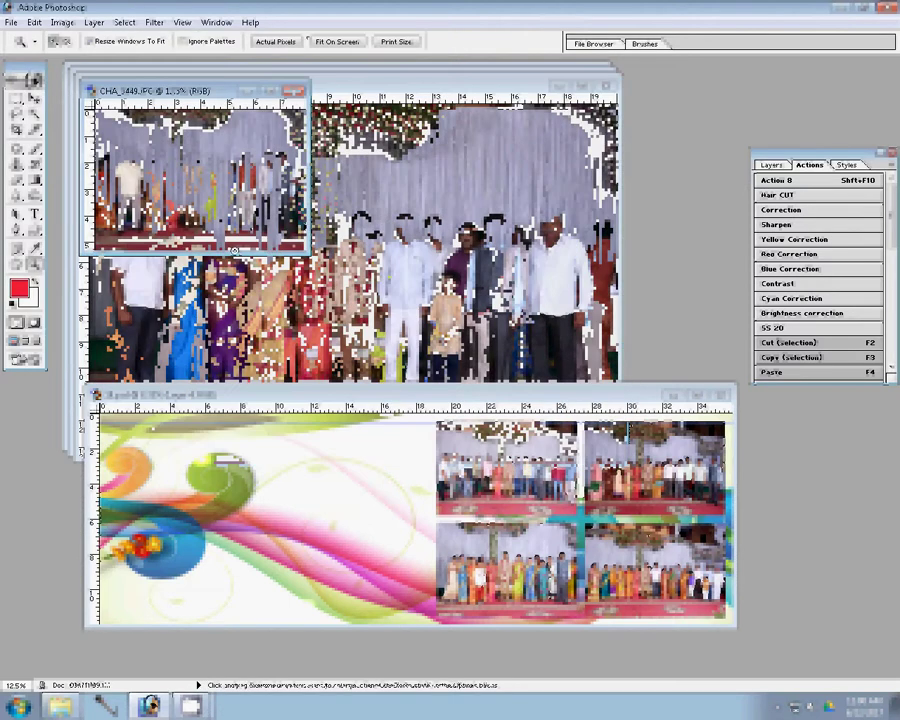
left_click(336, 42)
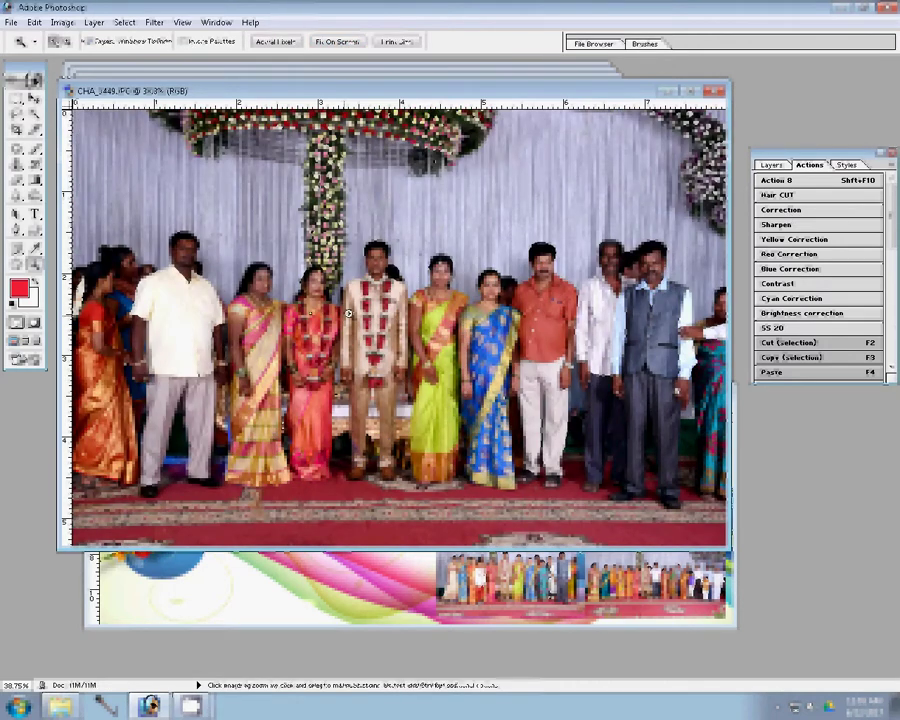
key("v")
left_click_drag(348, 313, 335, 487)
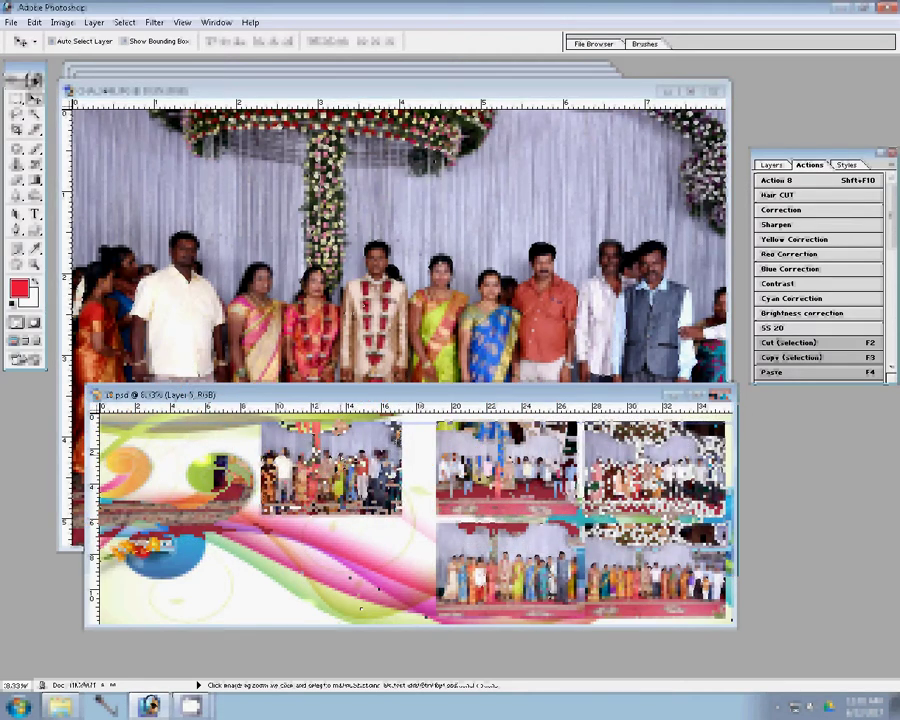
left_click(714, 92)
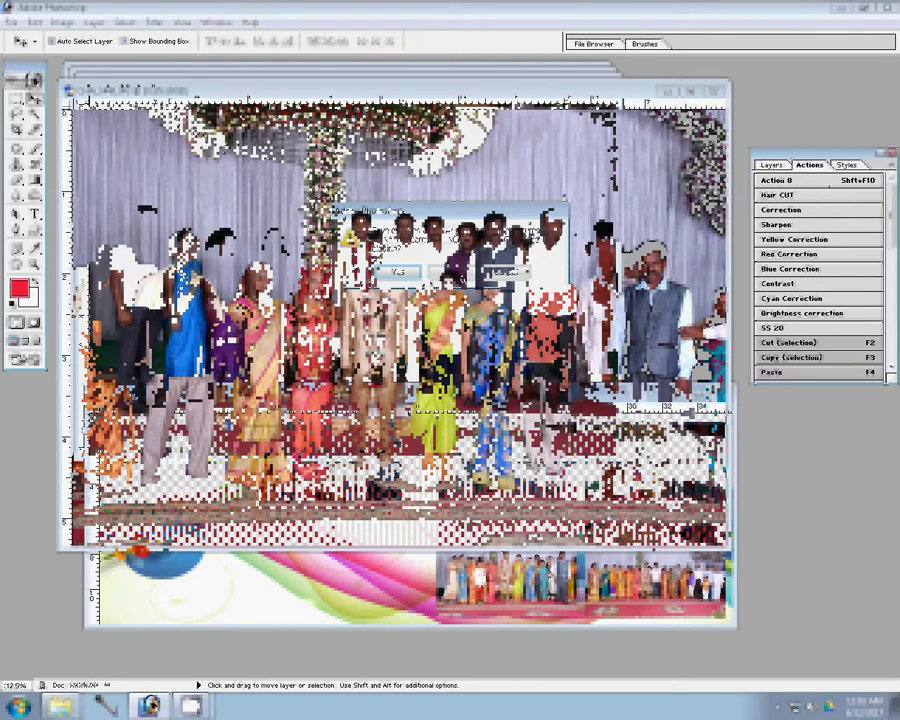
left_click(450, 271)
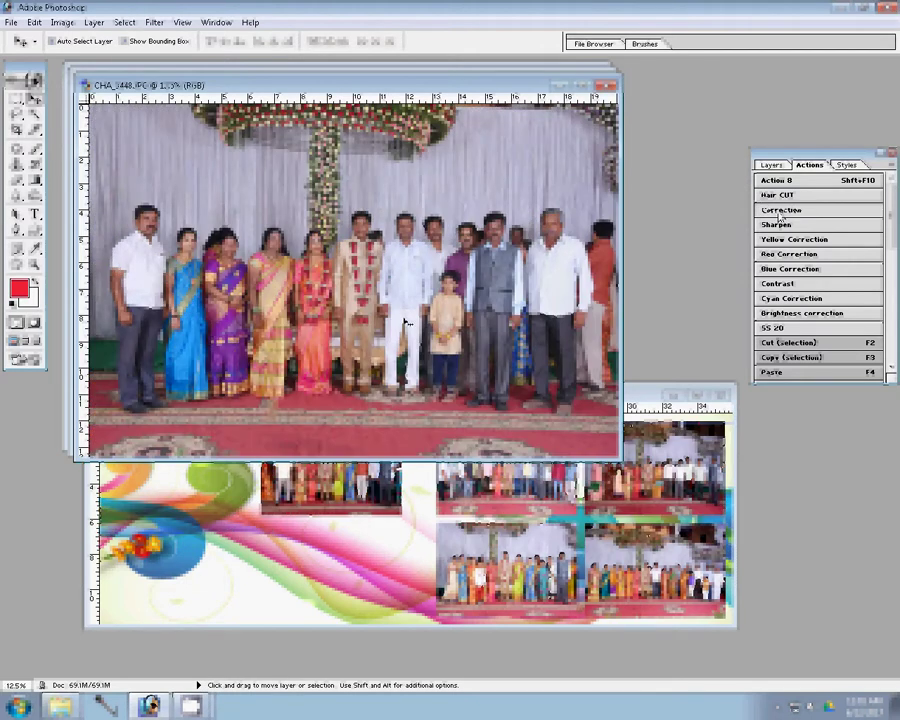
- Resize CHA_3448 to a 22.92 width, drag it into the album below the previous photo, close unsaved
key("ctrl+alt+i")
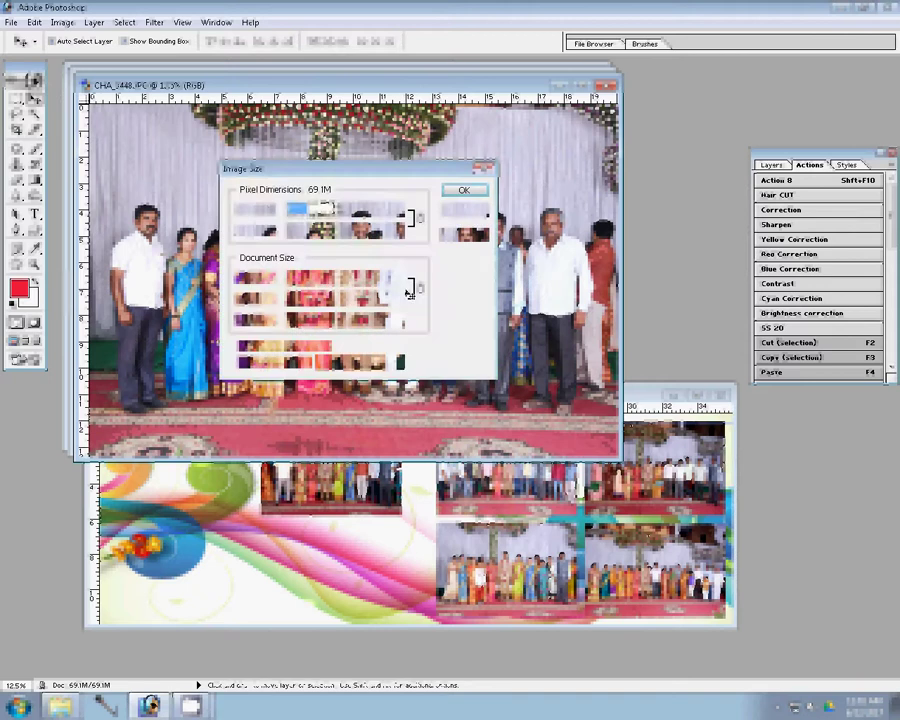
type("22.92")
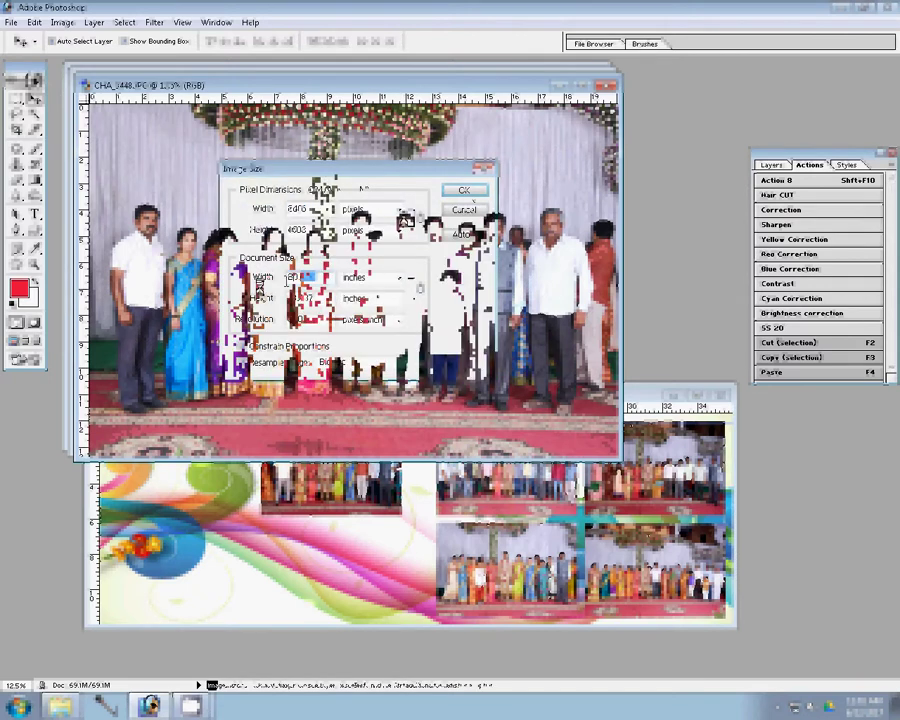
key("Return")
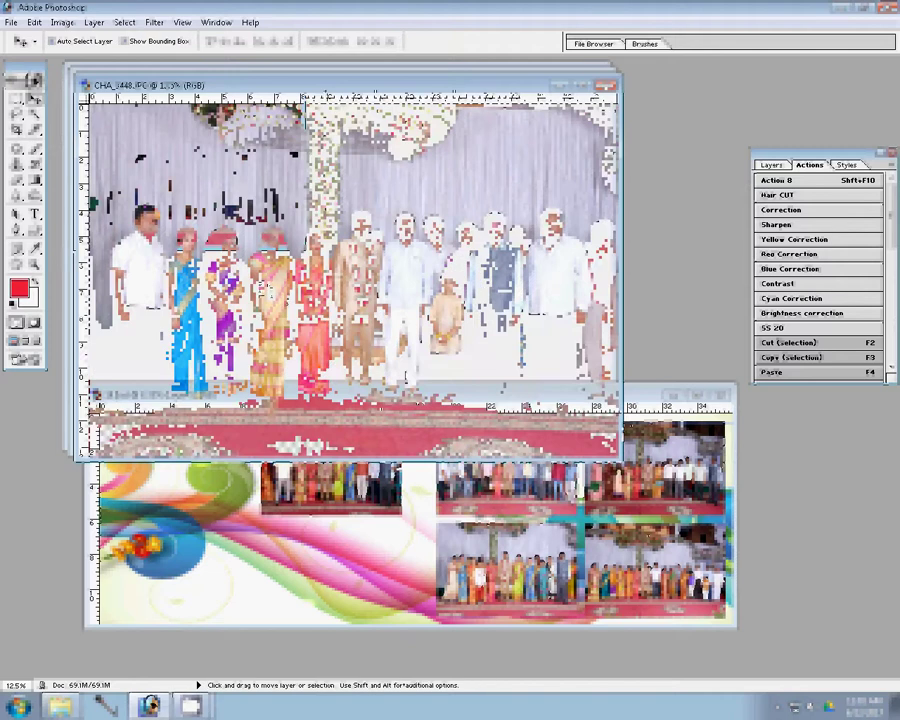
key("ctrl+minus")
key("ctrl+minus")
left_click_drag(227, 153, 371, 549)
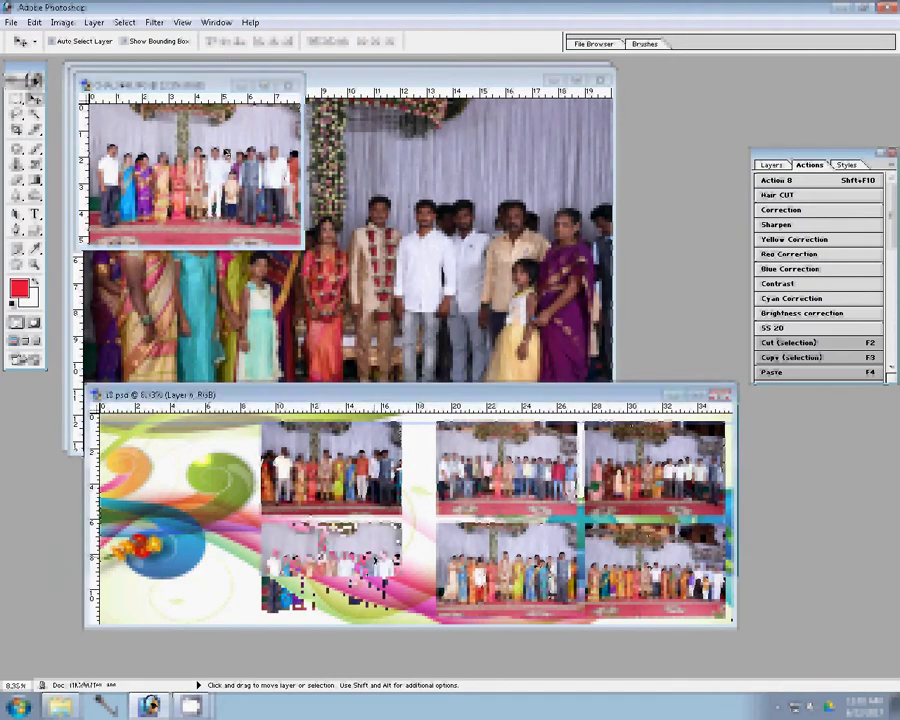
left_click(343, 298)
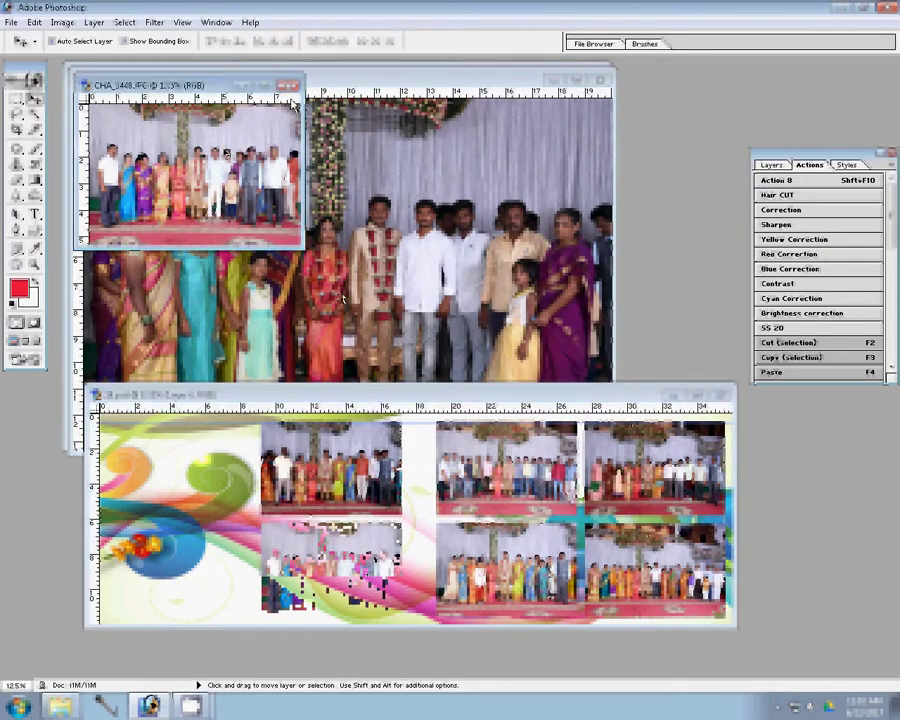
key("ctrl+w")
left_click(451, 271)
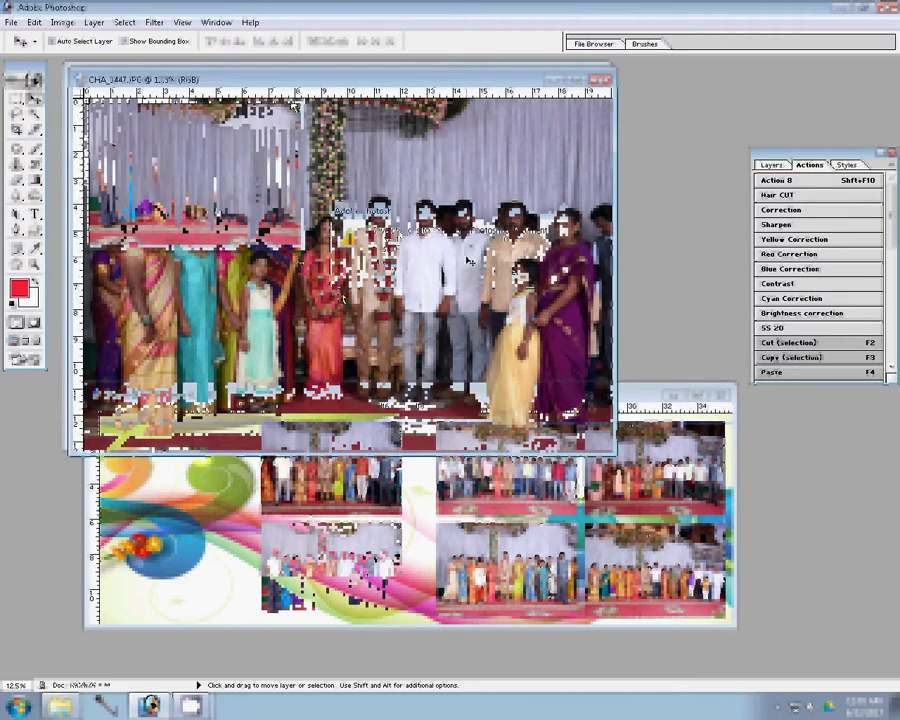
- Resize CHA_3447, apply the Correction action, drag it to the top-left slot, close unsaved
key("ctrl+alt+i")
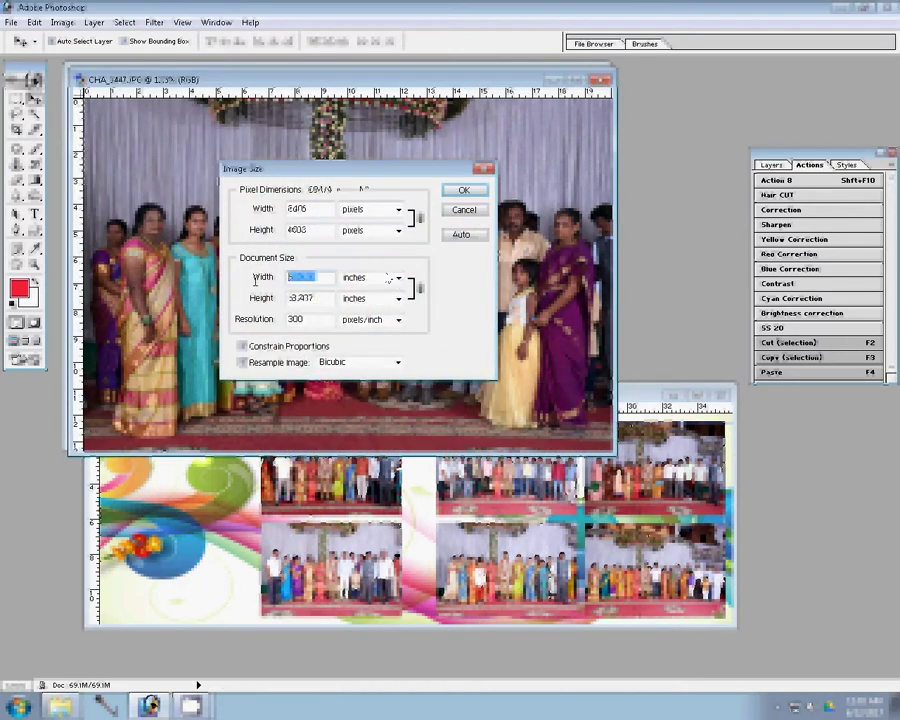
left_click(454, 190)
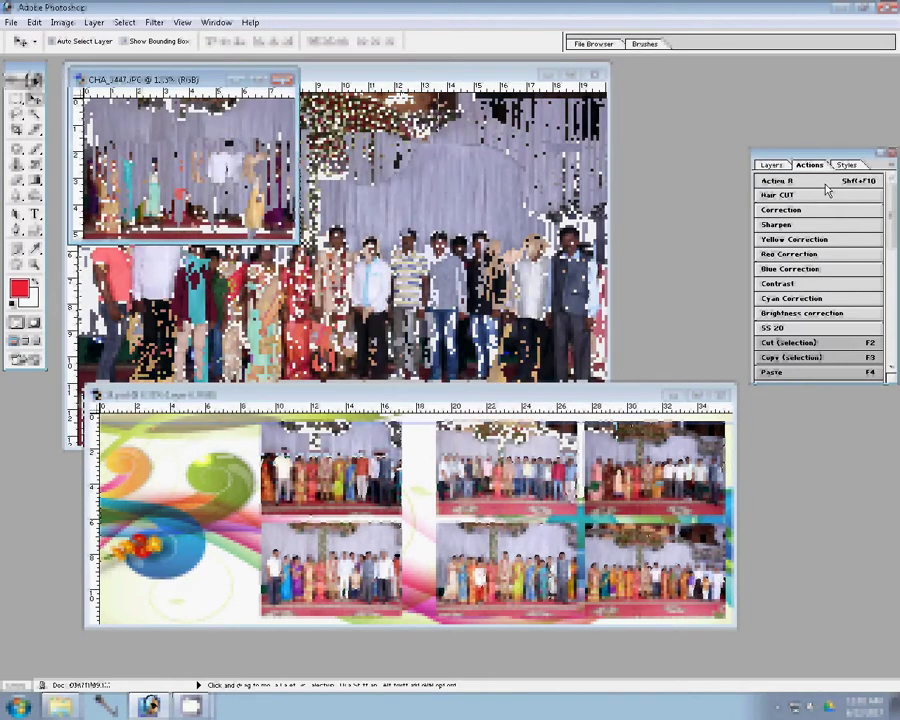
left_click(797, 209)
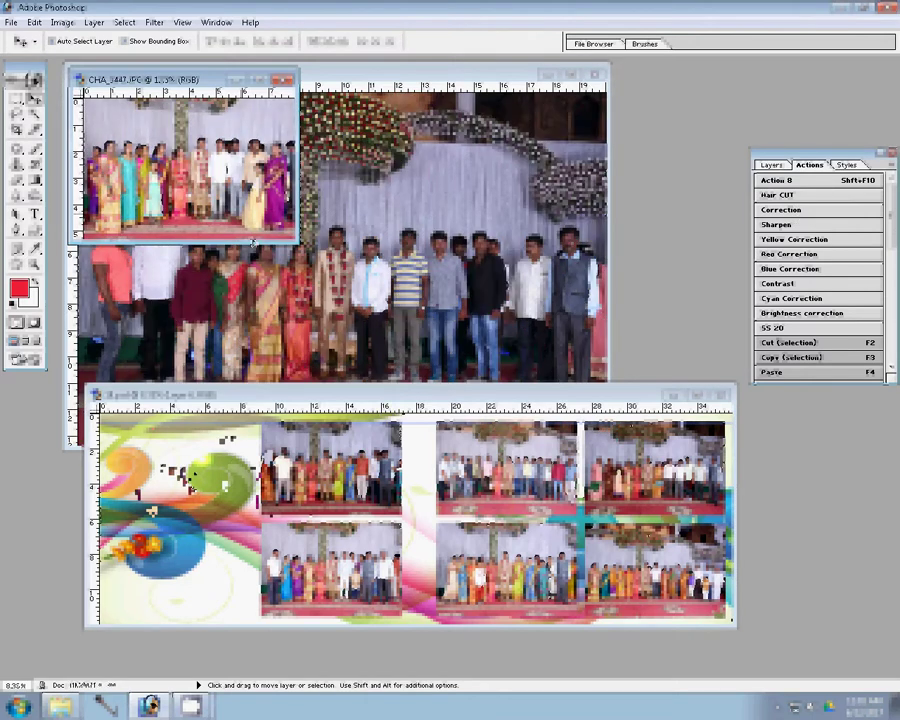
left_click_drag(253, 243, 175, 465)
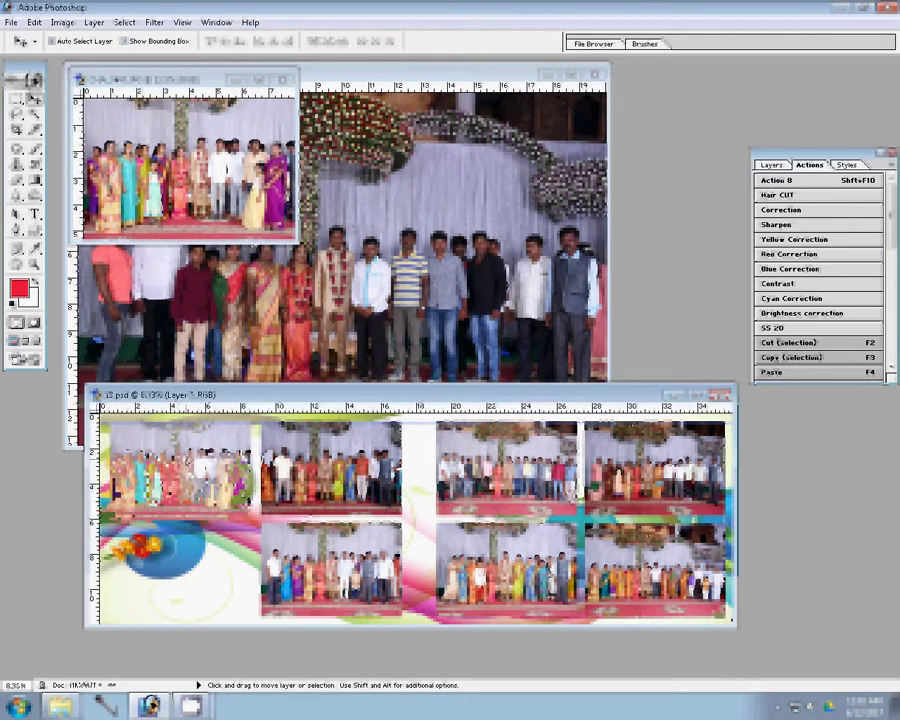
left_click(286, 78)
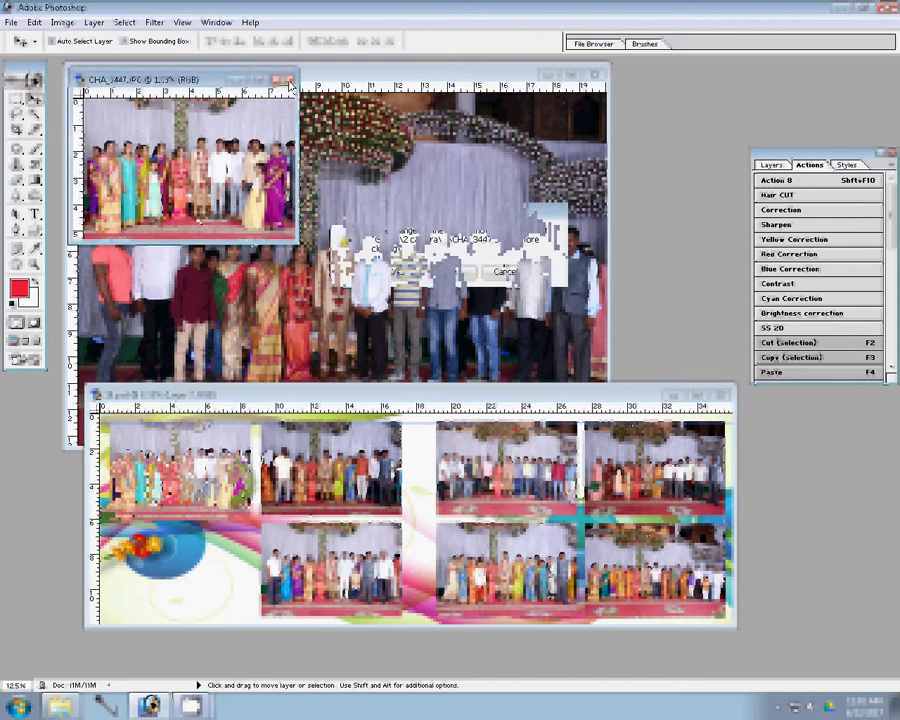
left_click(450, 272)
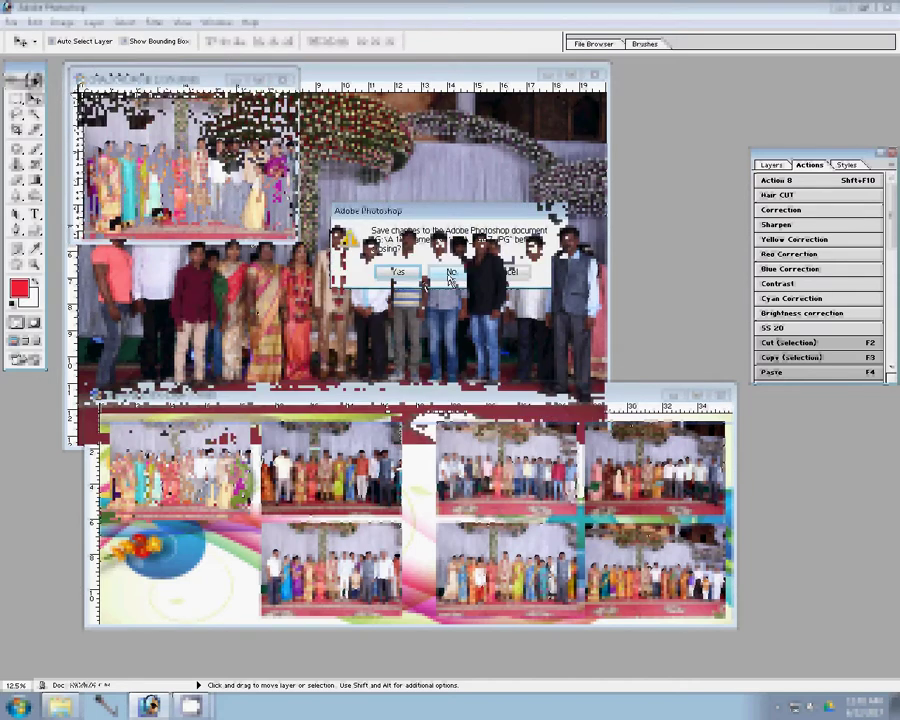
- Resize CHA_3454 to 8 inches, copy it into the bottom-left slot, and close the original unsaved
left_click(855, 181)
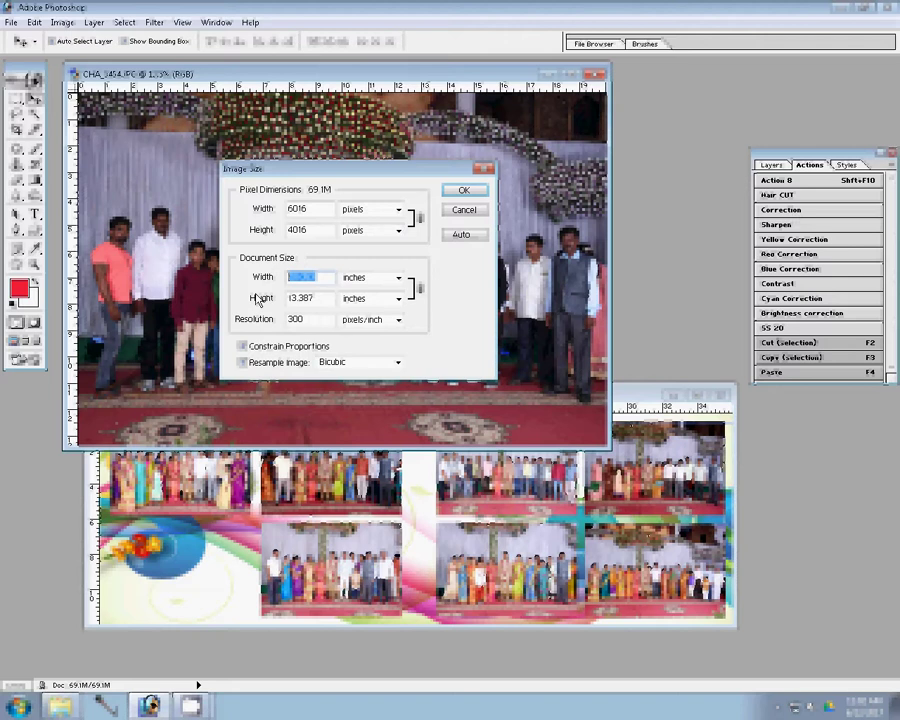
type("8")
left_click(460, 192)
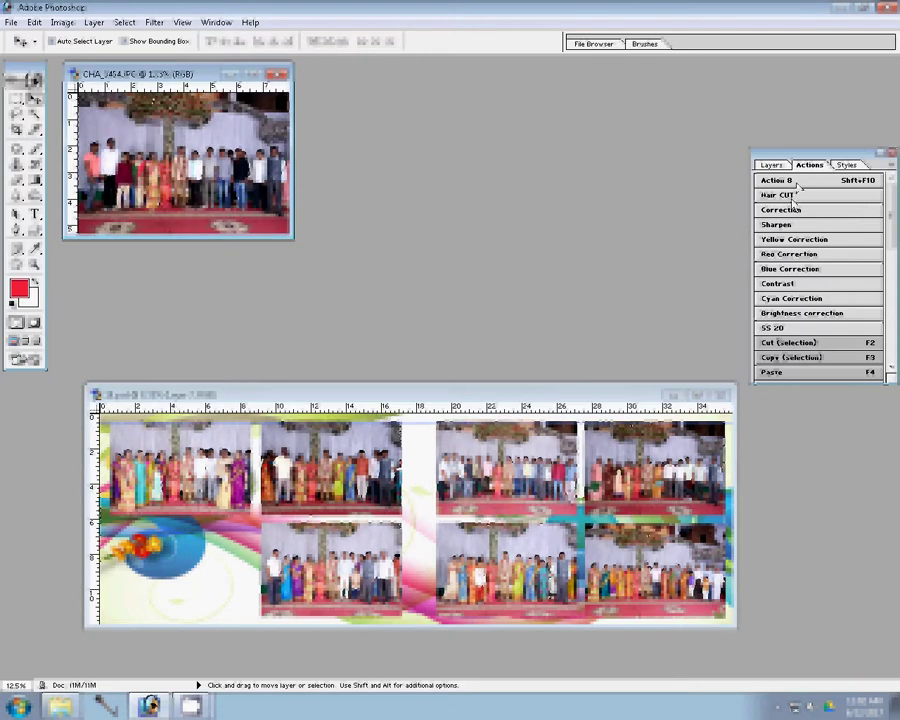
left_click(793, 195)
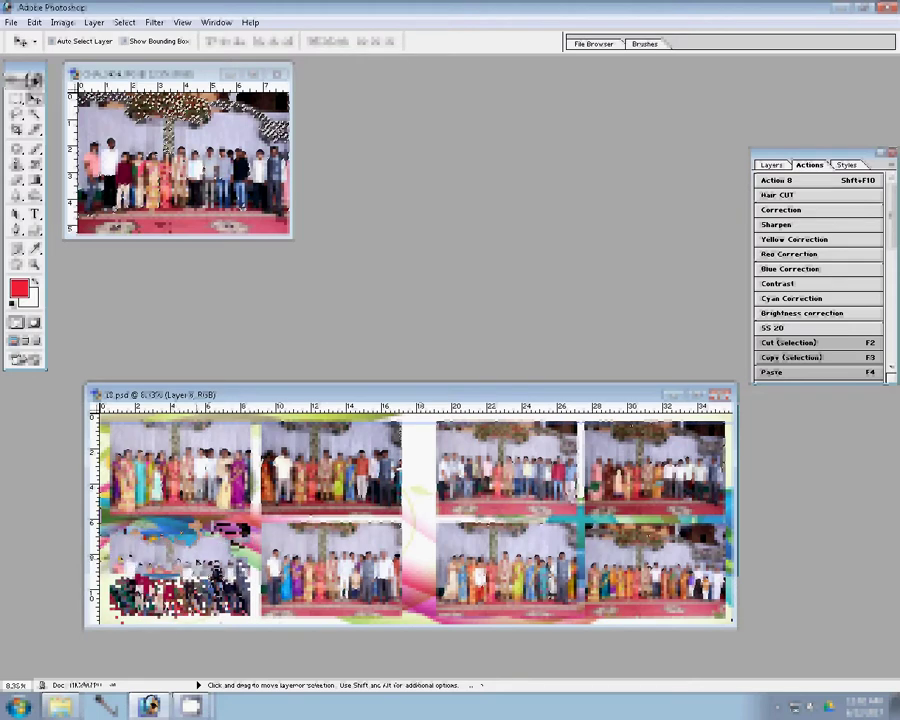
left_click(275, 84)
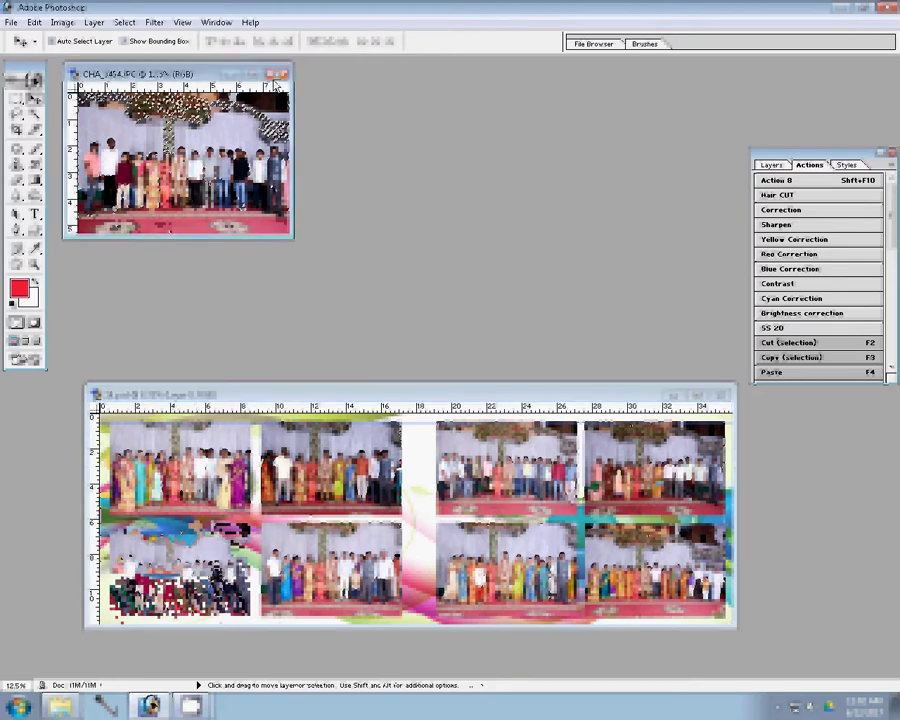
left_click(283, 74)
left_click(451, 272)
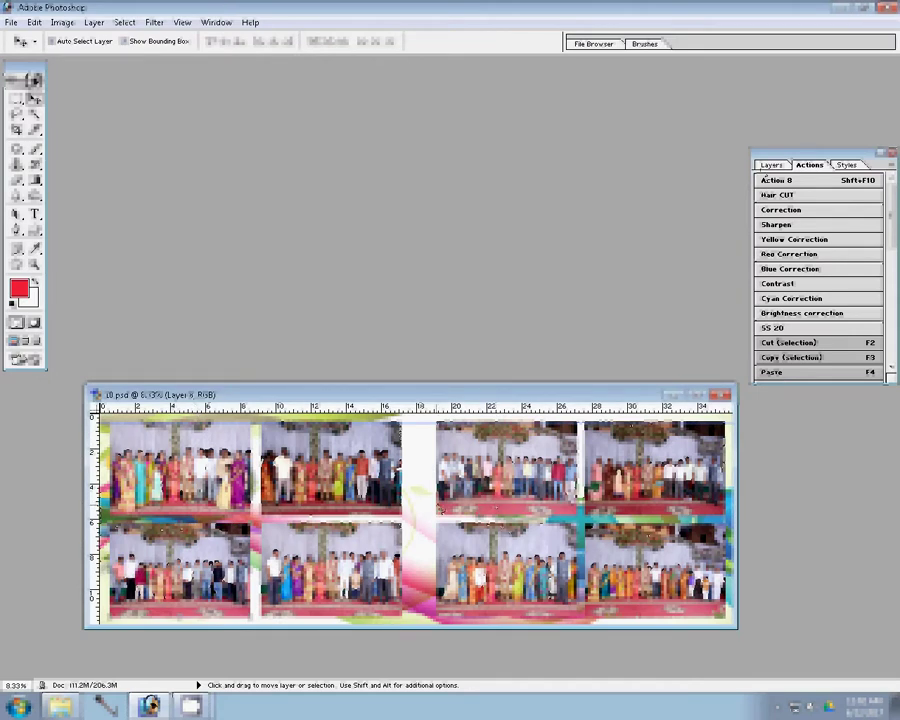
- Give Layer 2 a 22 px stroke filled with the red pattern
left_click(771, 164)
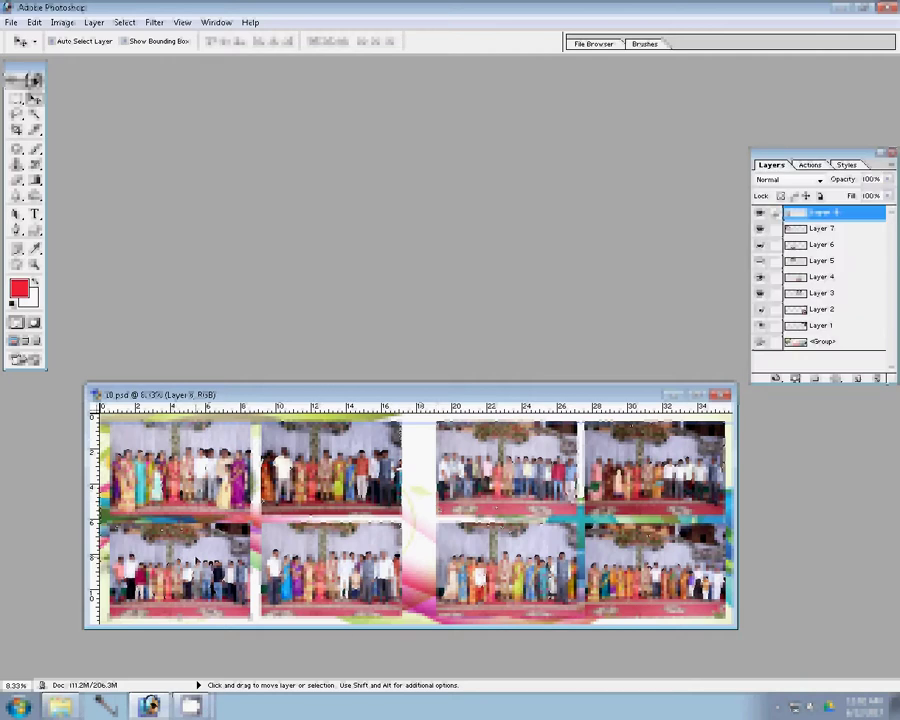
left_click(820, 309)
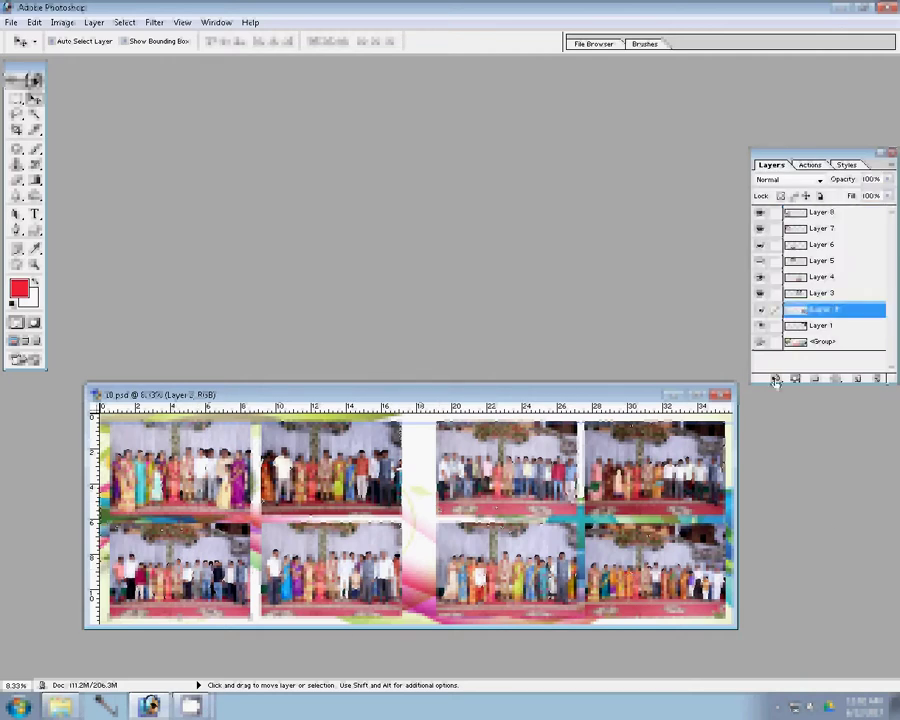
left_click(777, 379)
left_click(797, 556)
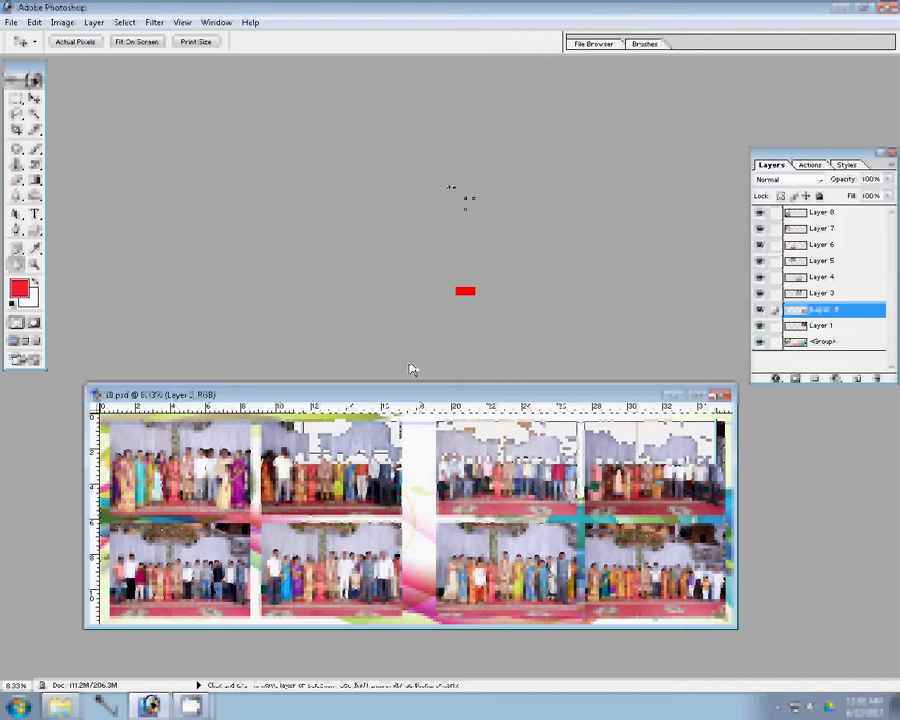
left_click(467, 290)
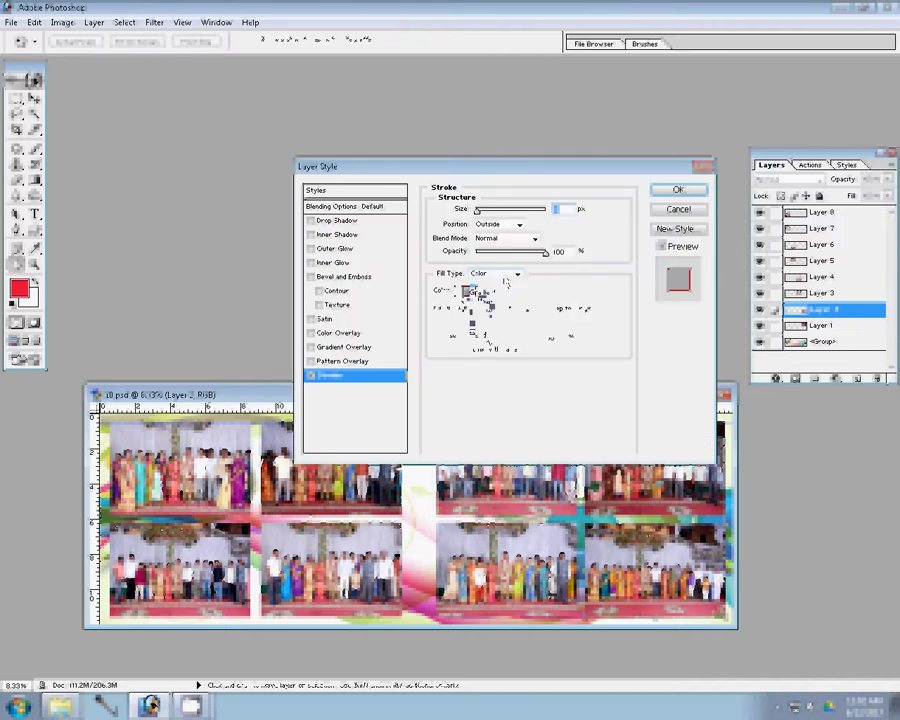
left_click(485, 300)
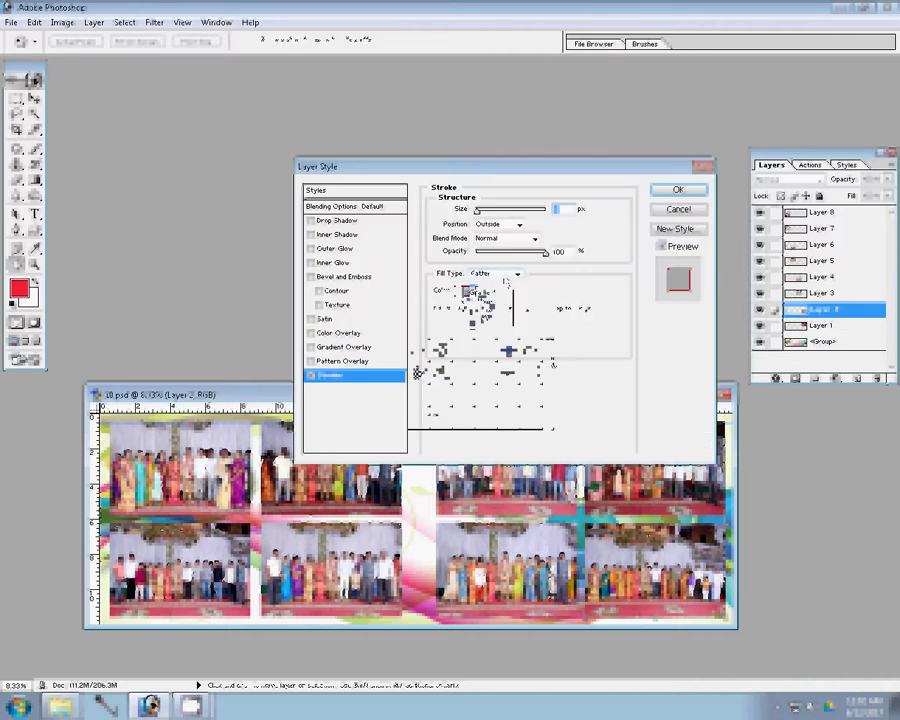
left_click(509, 308)
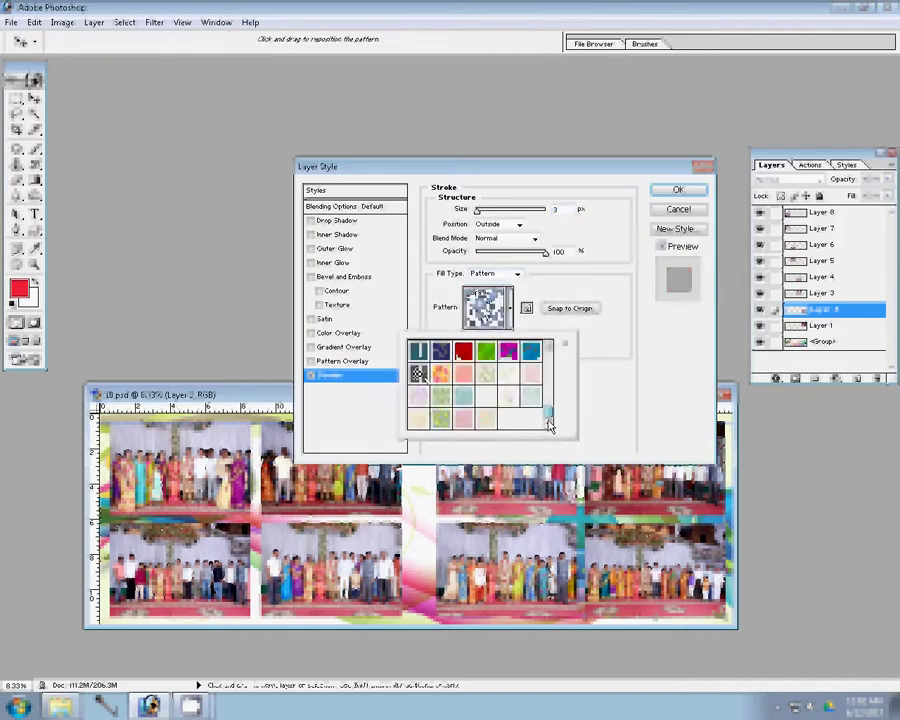
left_click(463, 350)
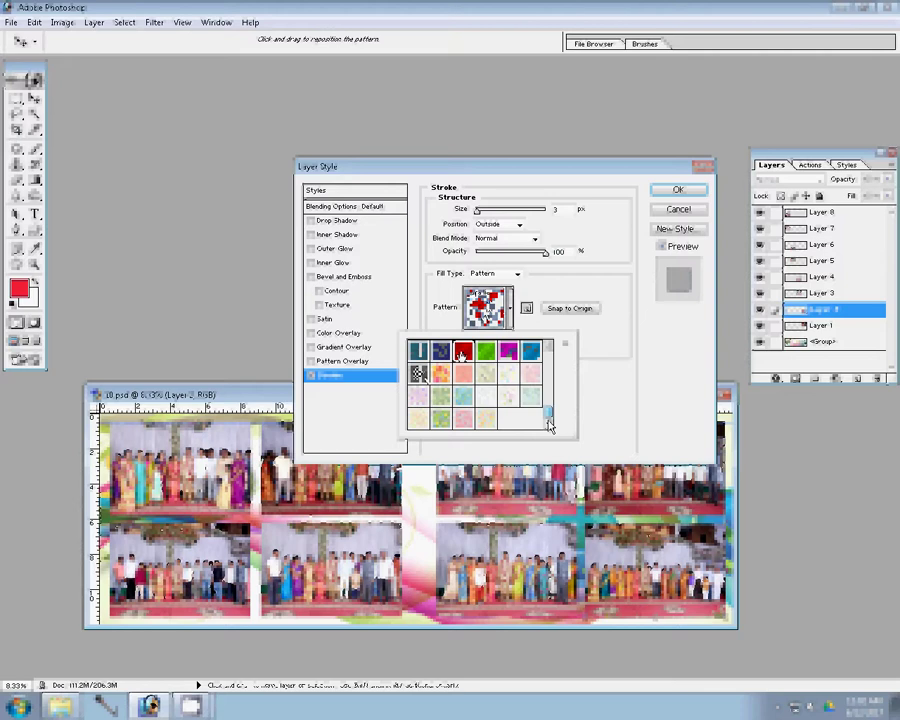
double_click(558, 210)
type("22")
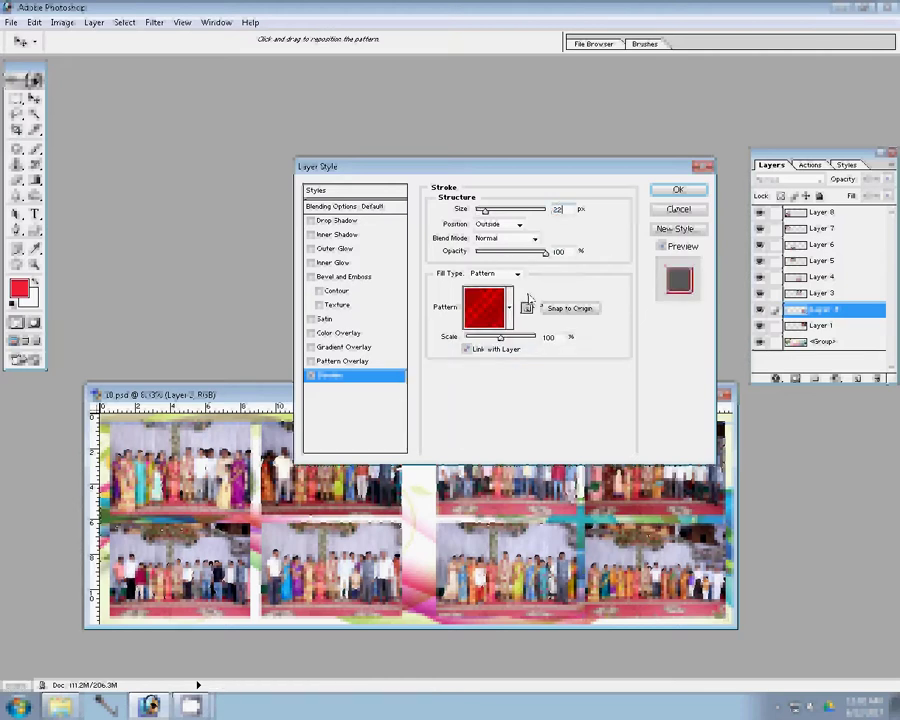
left_click(680, 190)
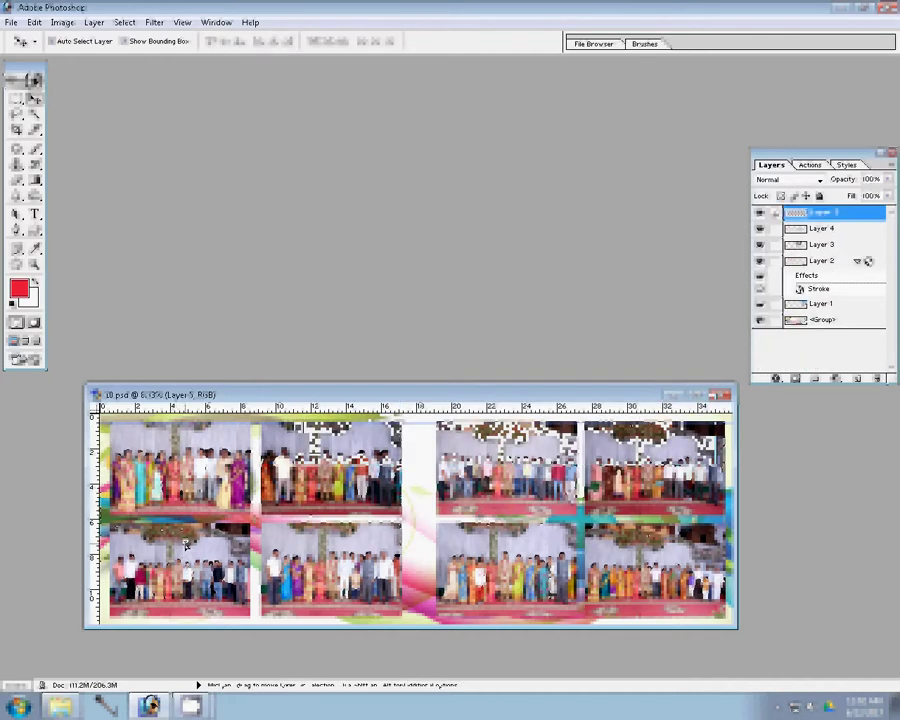
- Merge the photo layers down three times with Ctrl+E and bring up Save As
key("ctrl+e")
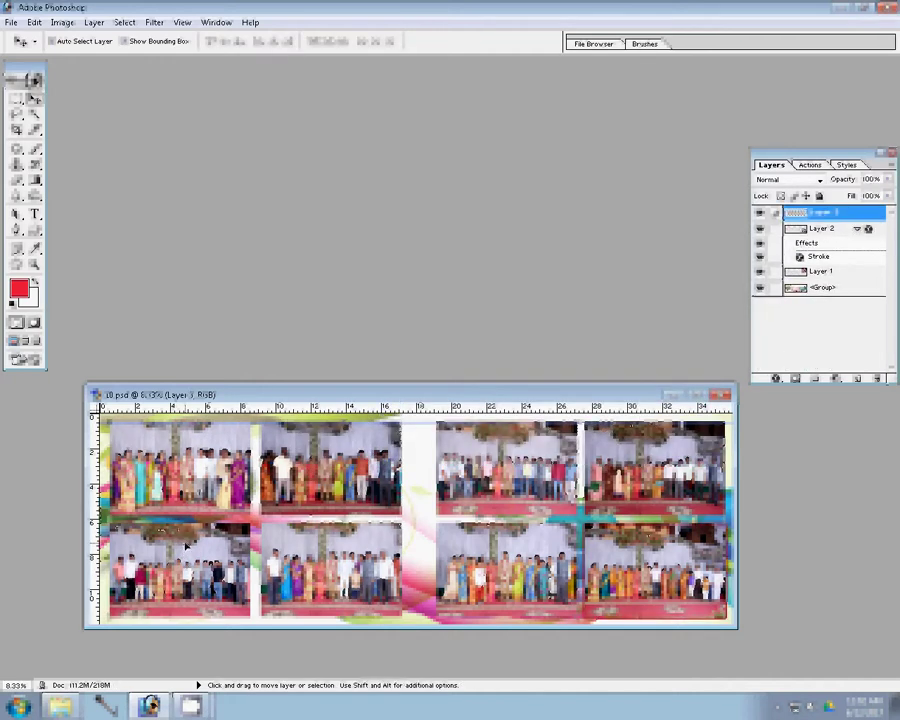
key("ctrl+e")
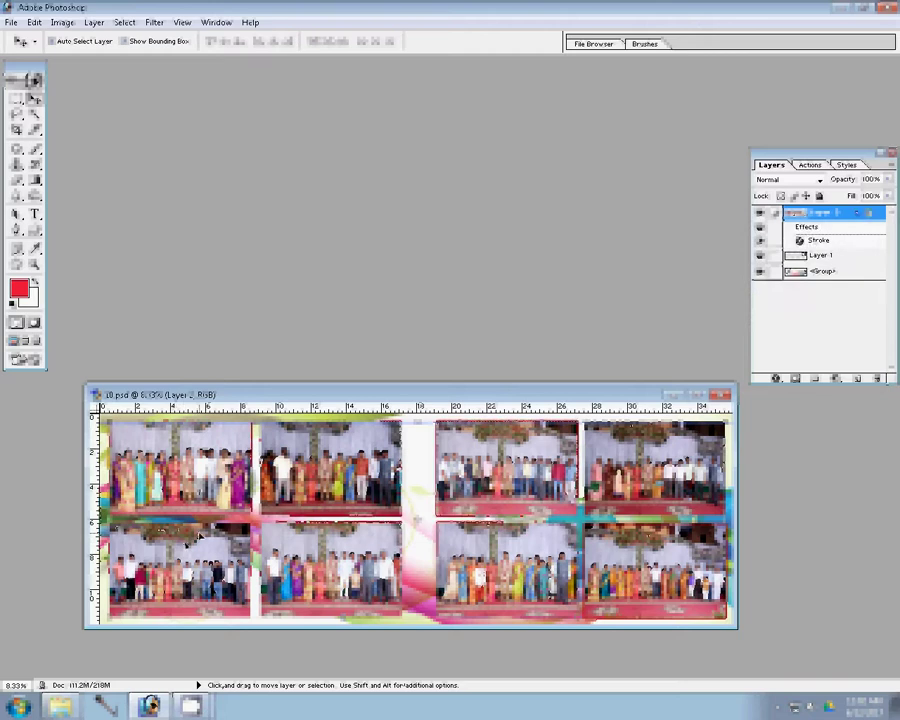
key("ctrl+e")
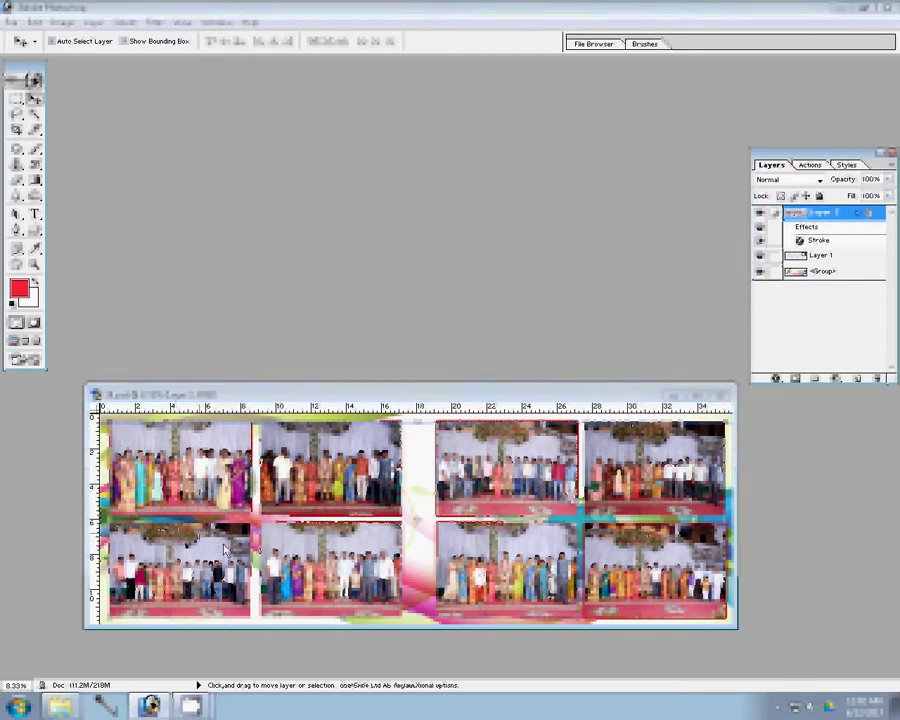
key("ctrl+shift+s")
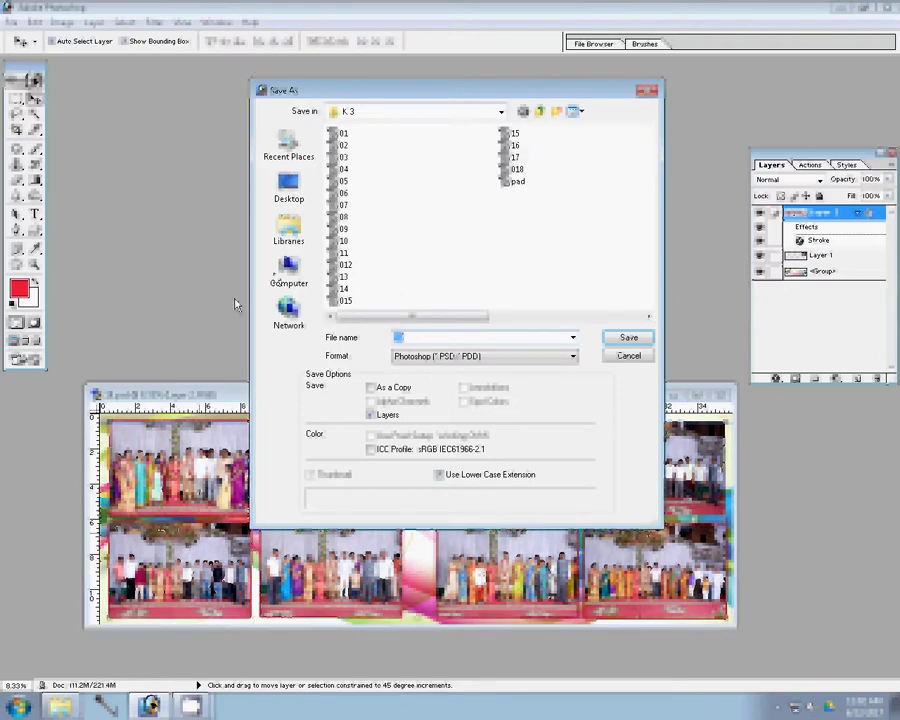
- Browse the computer's local drives to reach the 00 folder
left_click(288, 272)
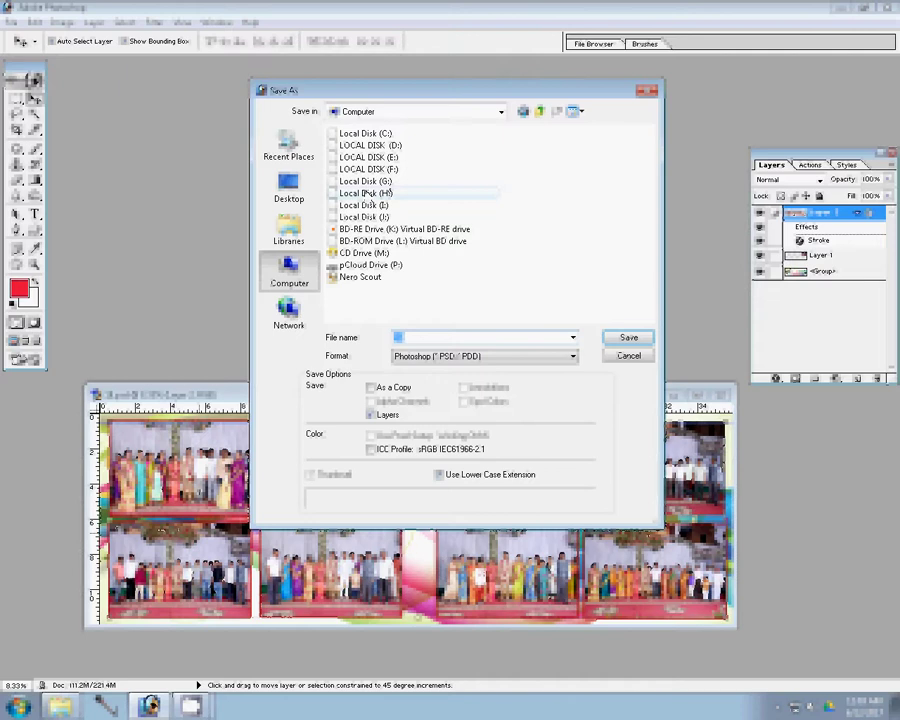
double_click(367, 193)
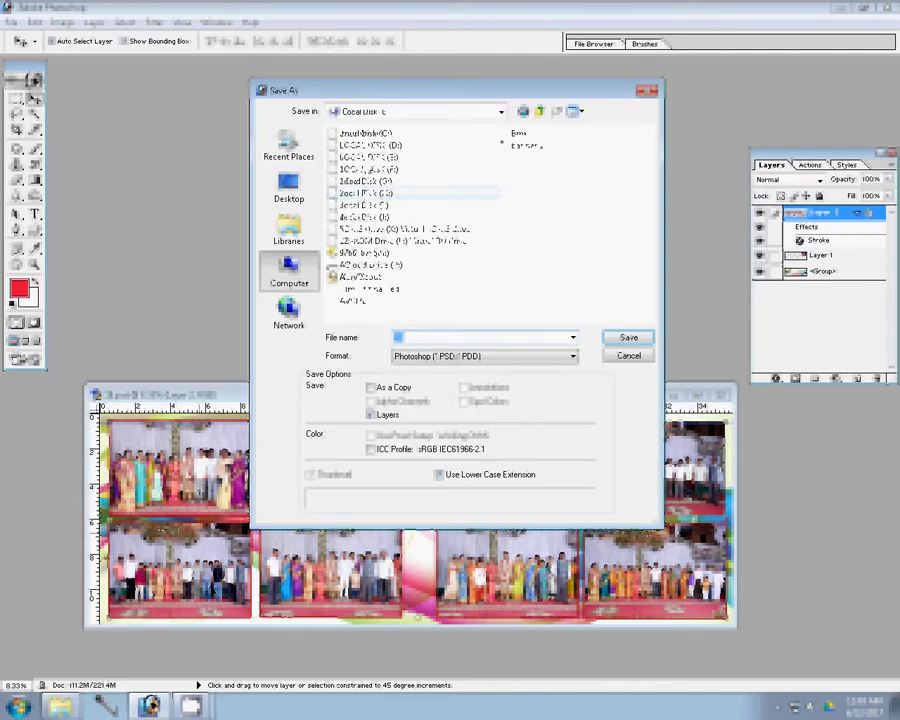
double_click(370, 190)
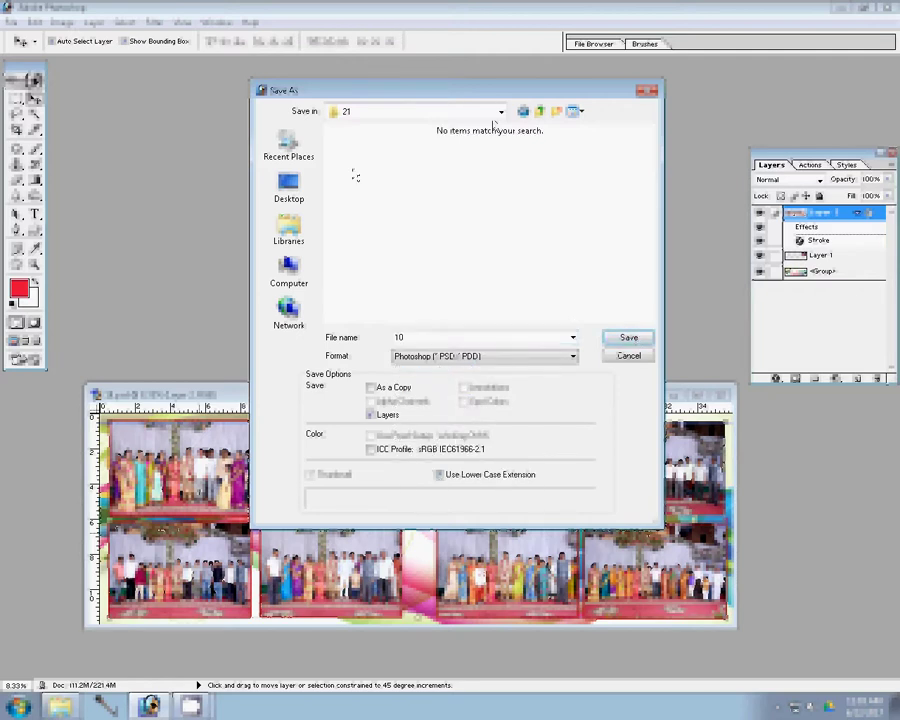
left_click(303, 283)
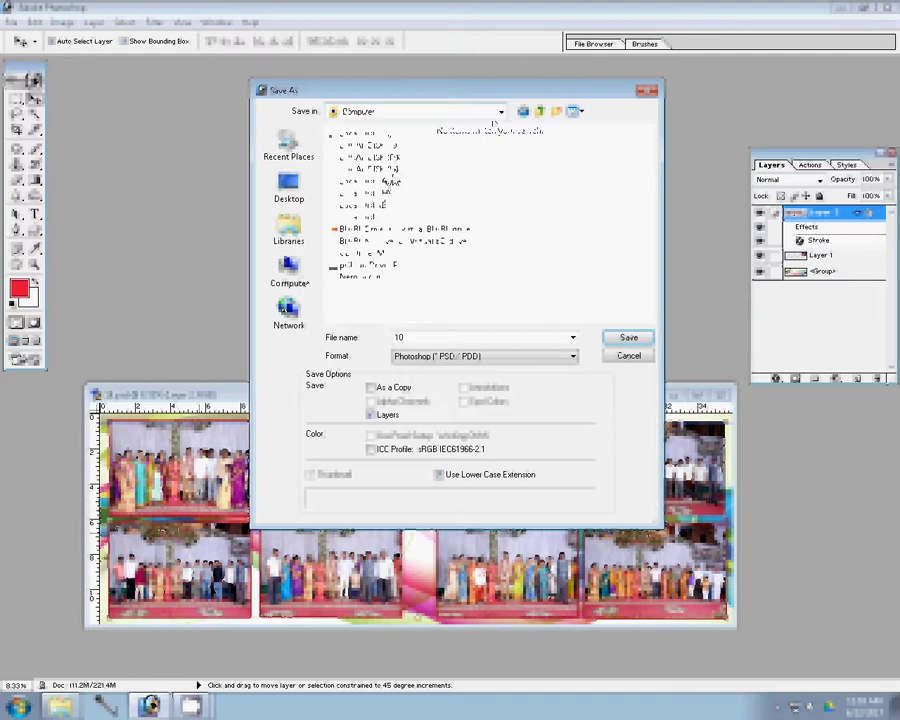
double_click(386, 183)
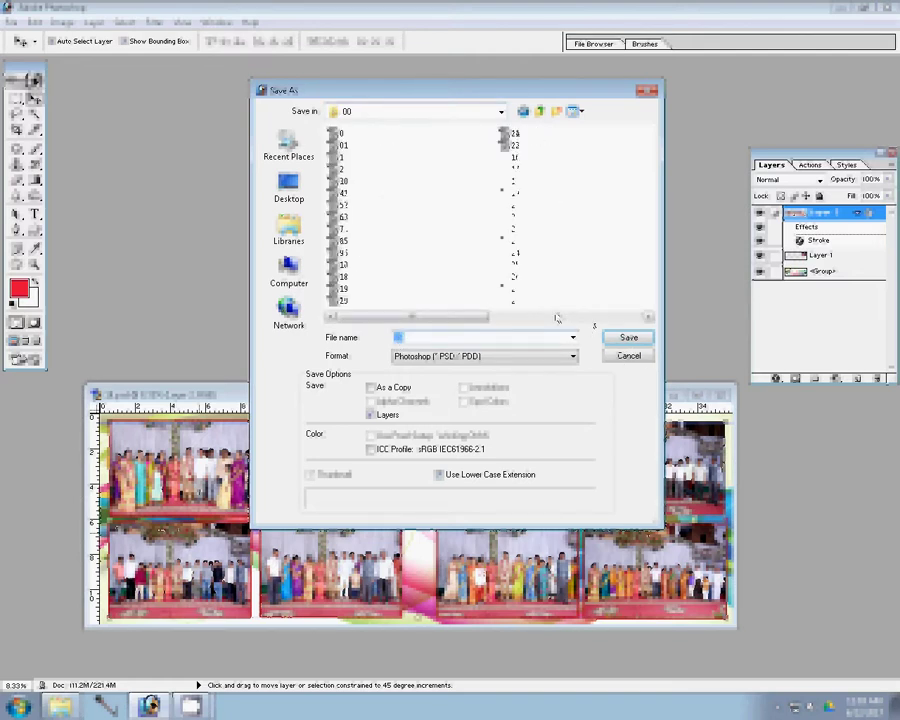
- Name the file 40 and save it in Photoshop PSD format
left_click(557, 318)
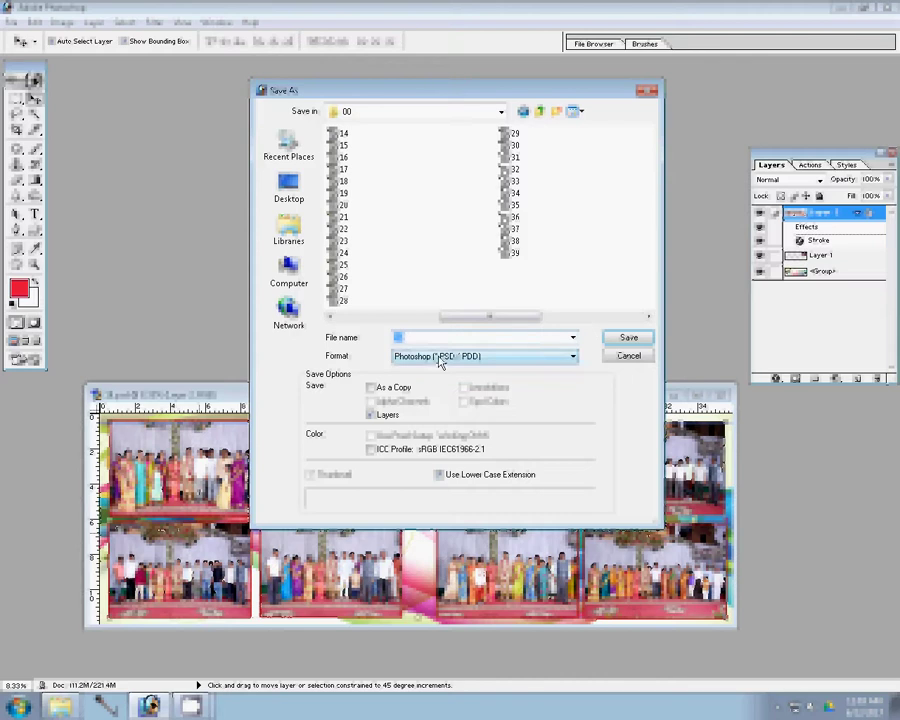
type("40")
left_click(626, 340)
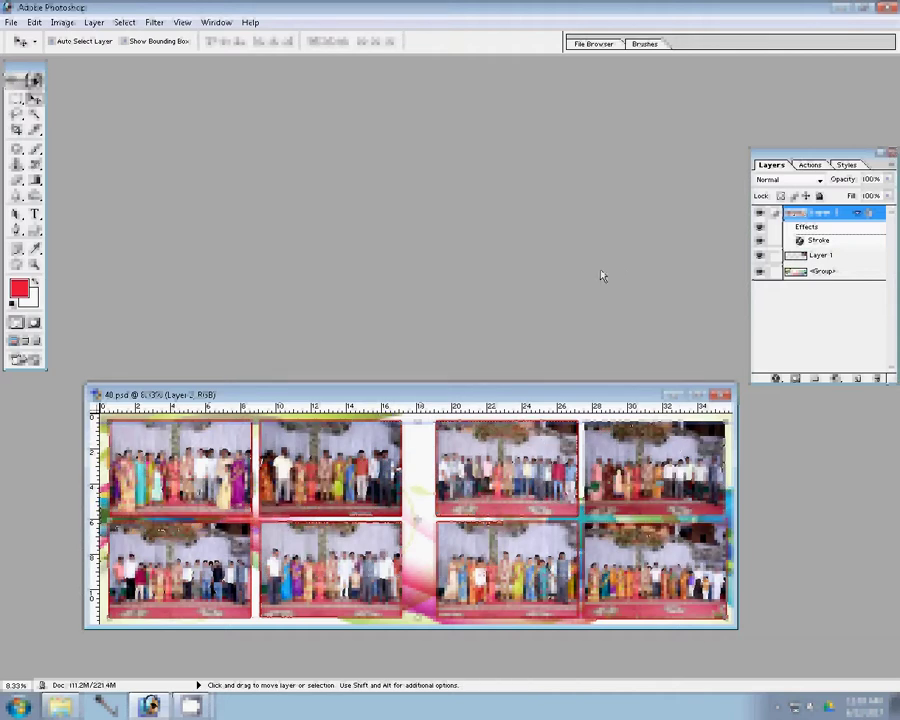
- Check that file 40 is listed in the Open dialog, cancel, then close the album document
key("ctrl+o")
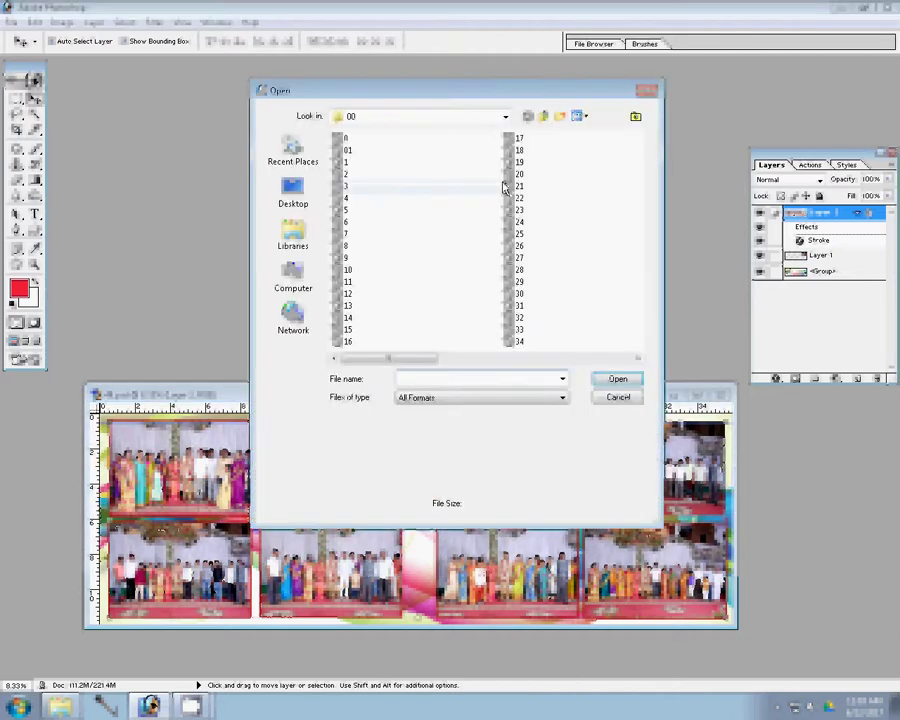
key("End")
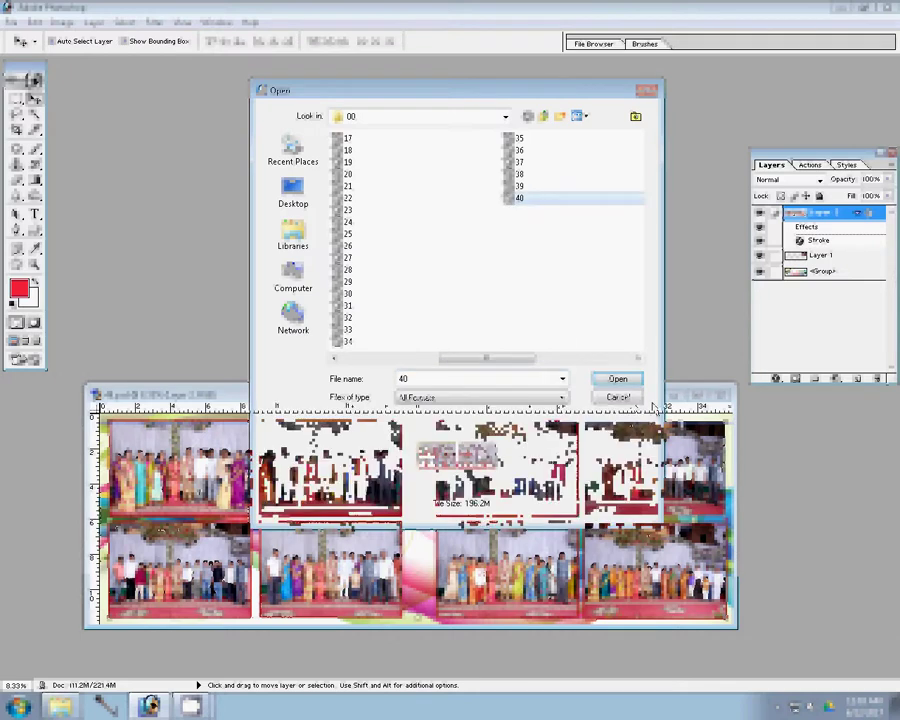
left_click(617, 397)
left_click(721, 396)
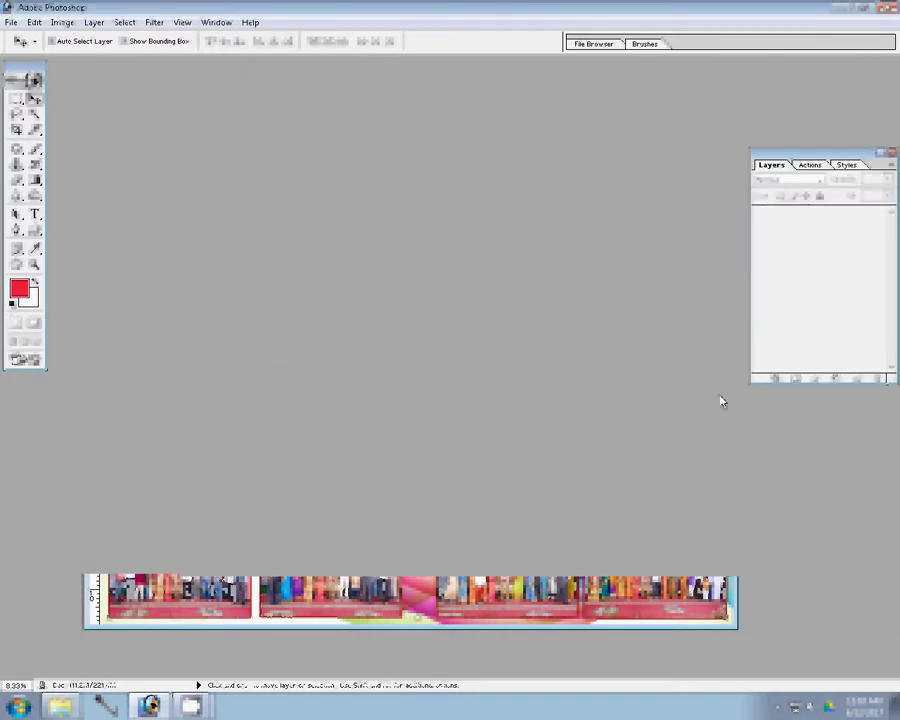